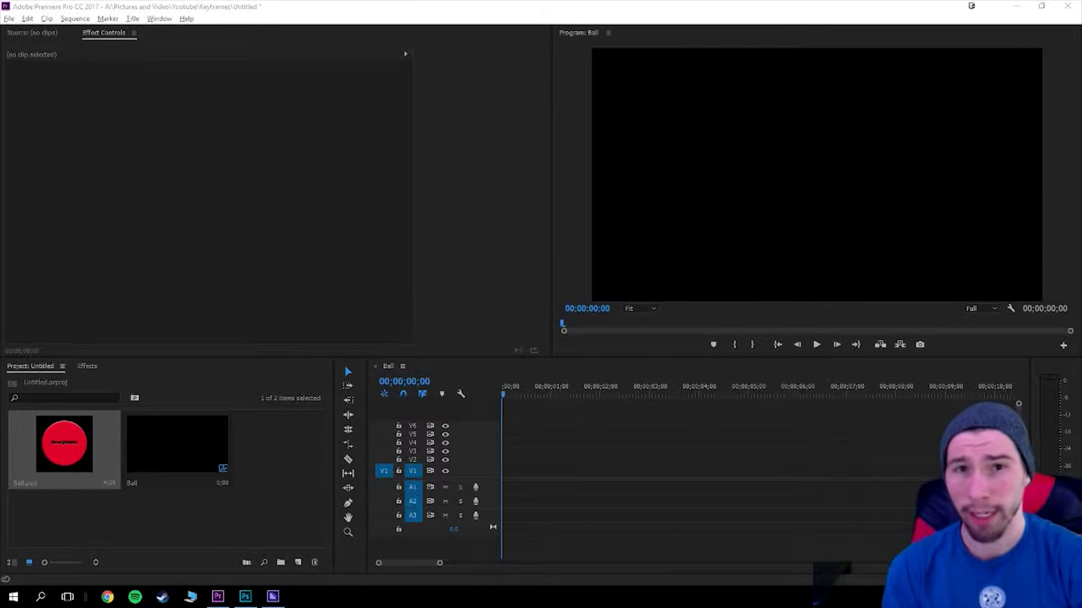
# Place the Ball.psd image as a clip at the start of video track V1
pyautogui.doubleClick(268, 453)
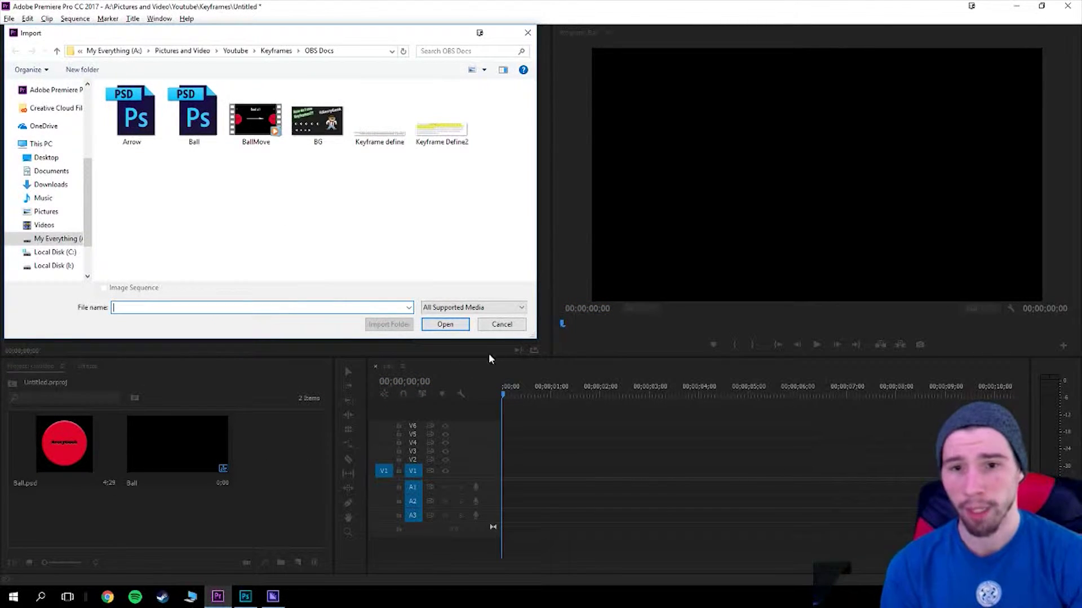
pyautogui.click(501, 324)
pyautogui.moveTo(64, 445); pyautogui.dragTo(489, 479)
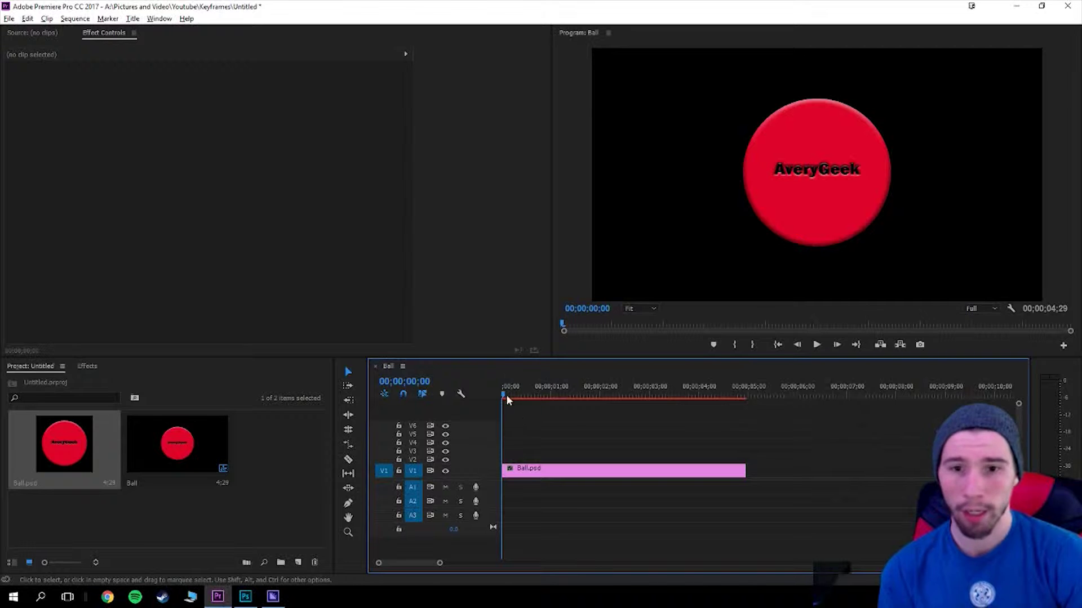
# At 00;00;00;14, set the Ball.psd clip's horizontal position to 241 and its scale to 60
pyautogui.click(524, 394)
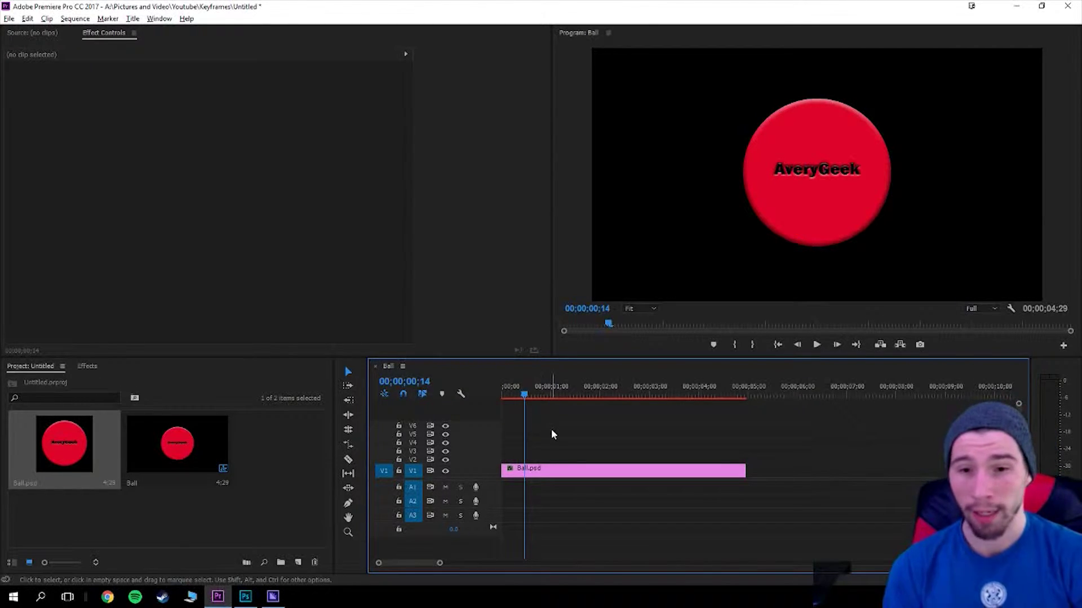
pyautogui.click(555, 470)
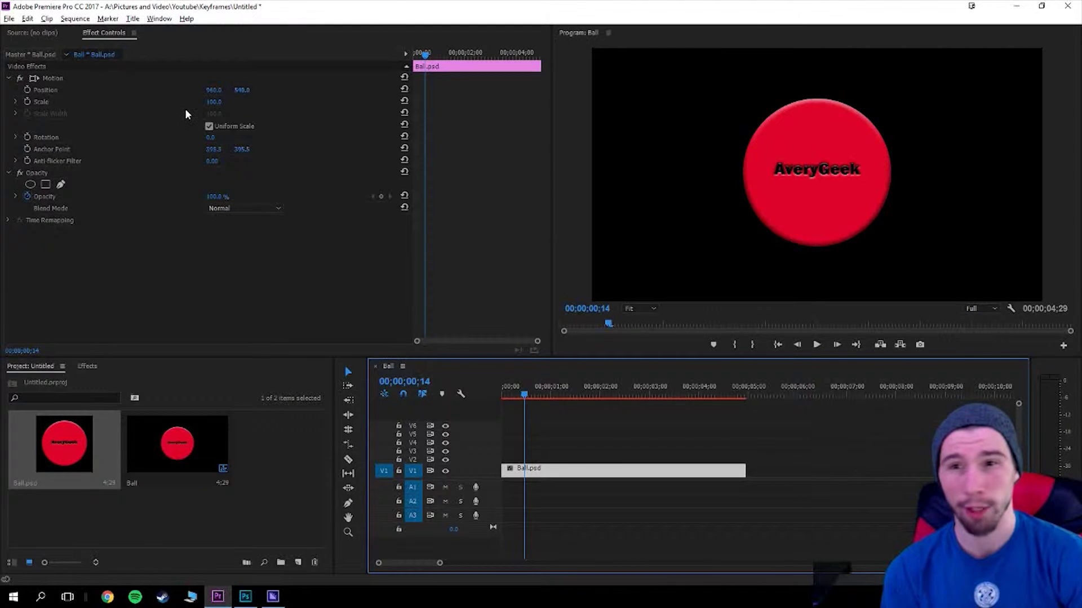
pyautogui.moveTo(214, 90); pyautogui.dragTo(67, 89)
pyautogui.moveTo(214, 102)
pyautogui.mouseDown()
pyautogui.moveTo(181, 102)
pyautogui.moveTo(219, 102)
pyautogui.moveTo(192, 90)
pyautogui.moveTo(224, 95)
pyautogui.mouseUp()
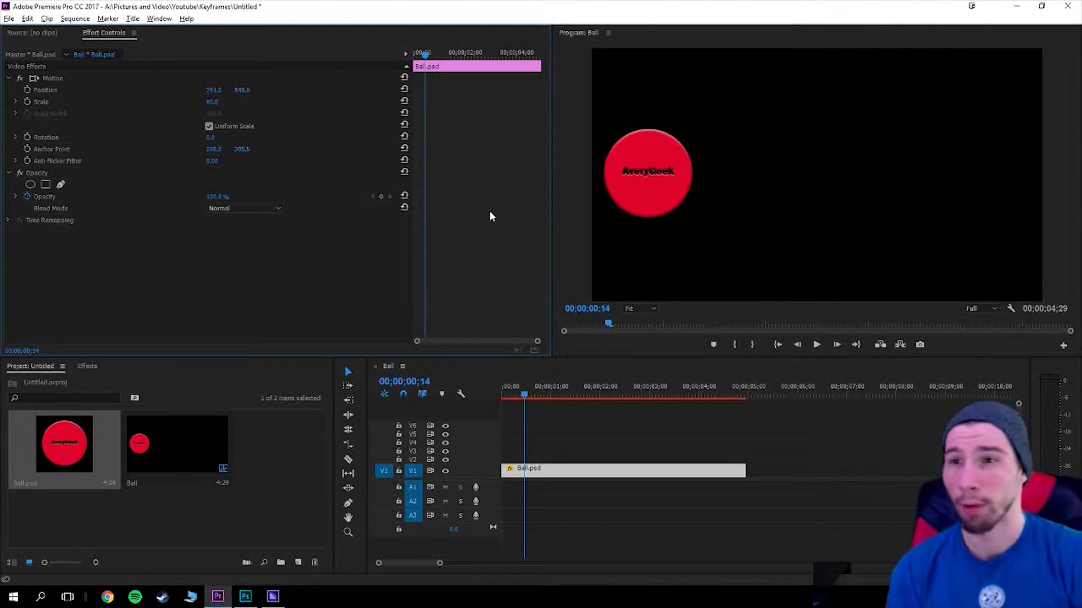
# Start position keyframing at 00;00;00;14 and set the horizontal position to about 1648 at 00;00;04;03
pyautogui.click(24, 90)
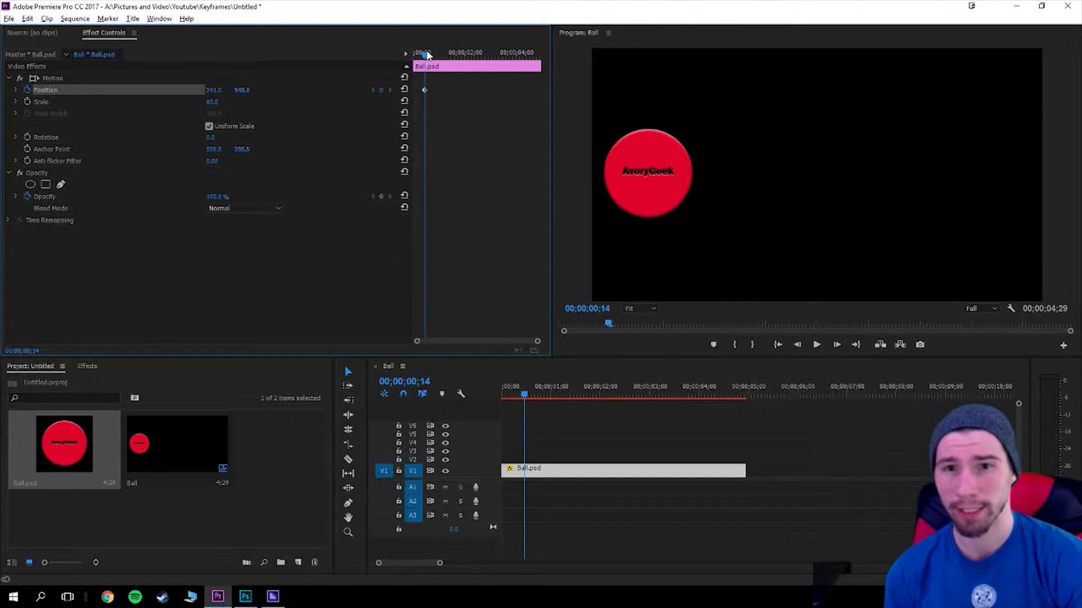
pyautogui.moveTo(428, 55); pyautogui.dragTo(496, 50)
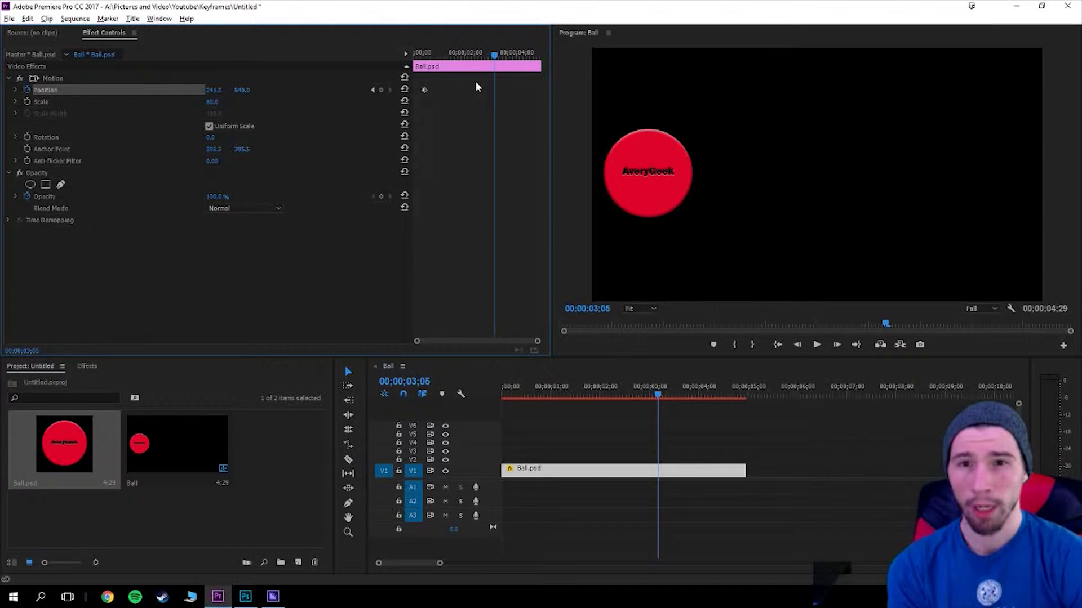
pyautogui.moveTo(416, 52); pyautogui.dragTo(521, 72)
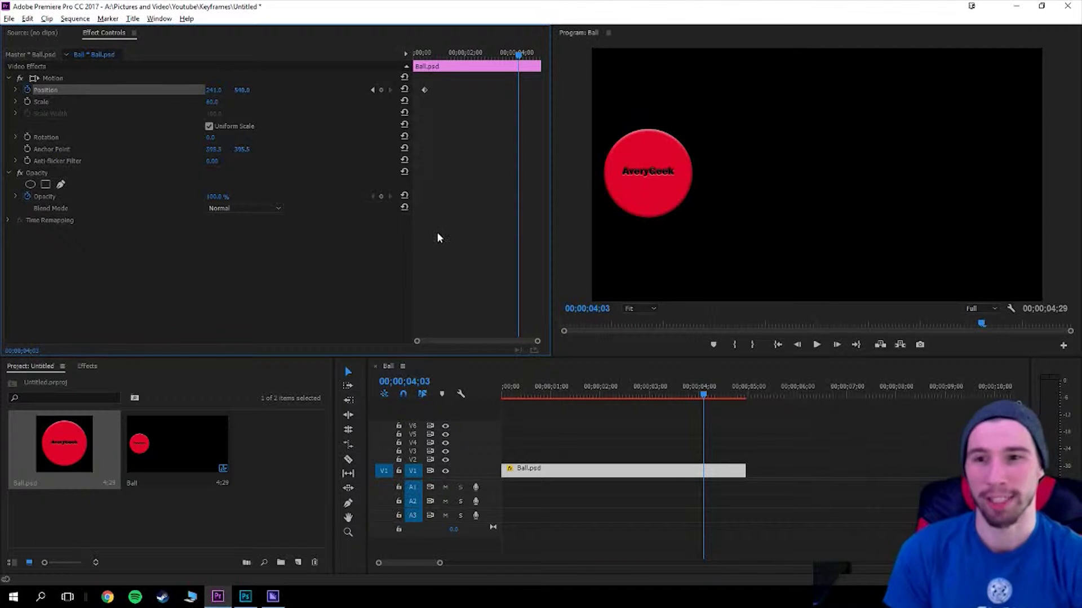
pyautogui.moveTo(208, 93); pyautogui.dragTo(997, 94)
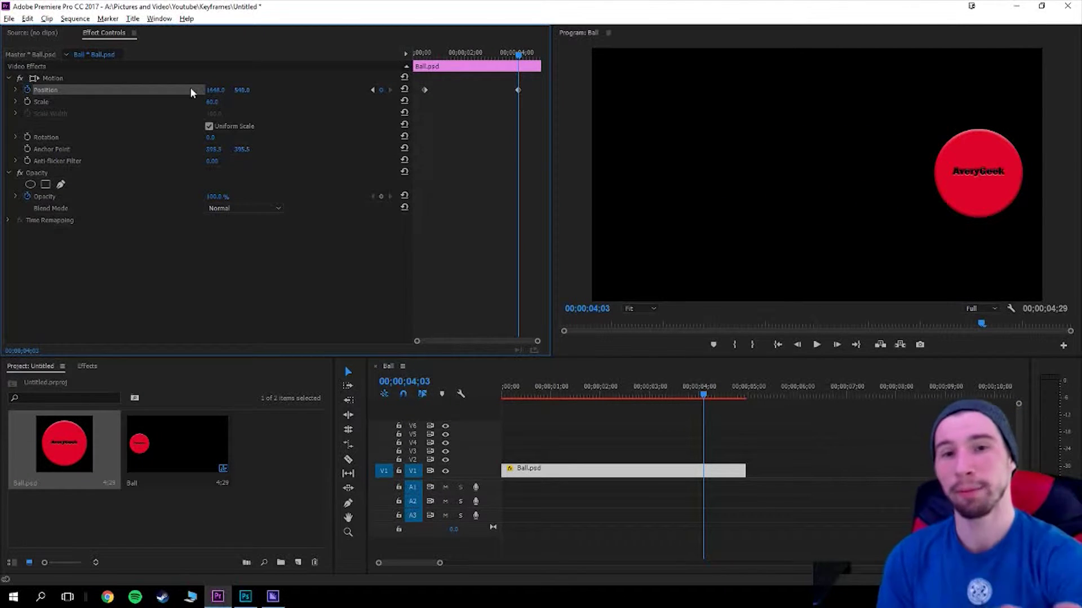
# Make the movement diagonal by setting the vertical position to 288 at 00;00;00;14 and about 808.8 at 00;00;03;29
pyautogui.moveTo(518, 54); pyautogui.dragTo(426, 42)
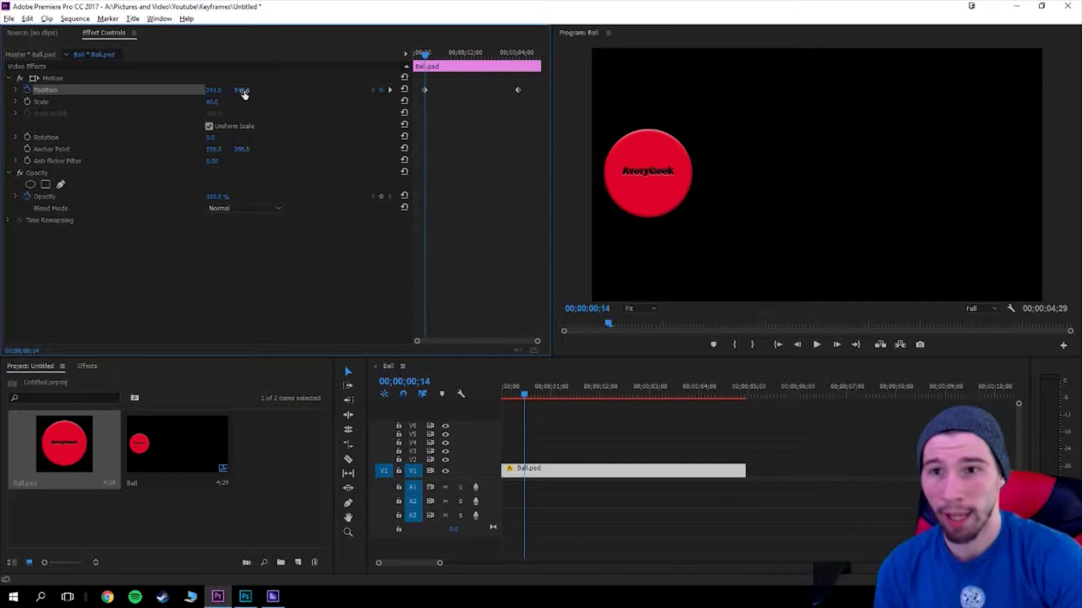
pyautogui.moveTo(242, 90); pyautogui.dragTo(315, 101)
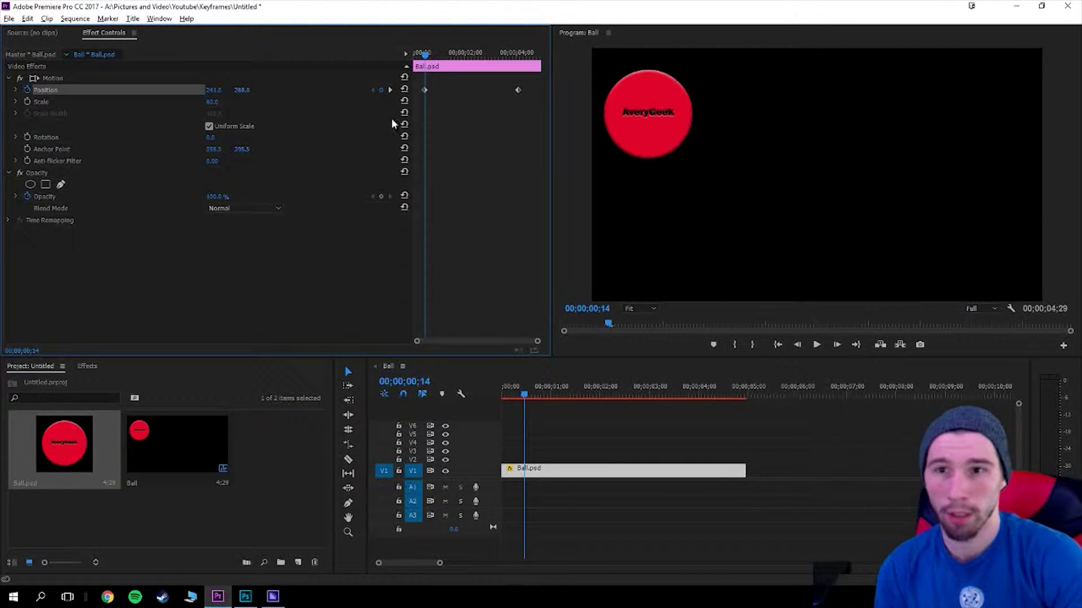
pyautogui.moveTo(425, 54); pyautogui.dragTo(519, 64)
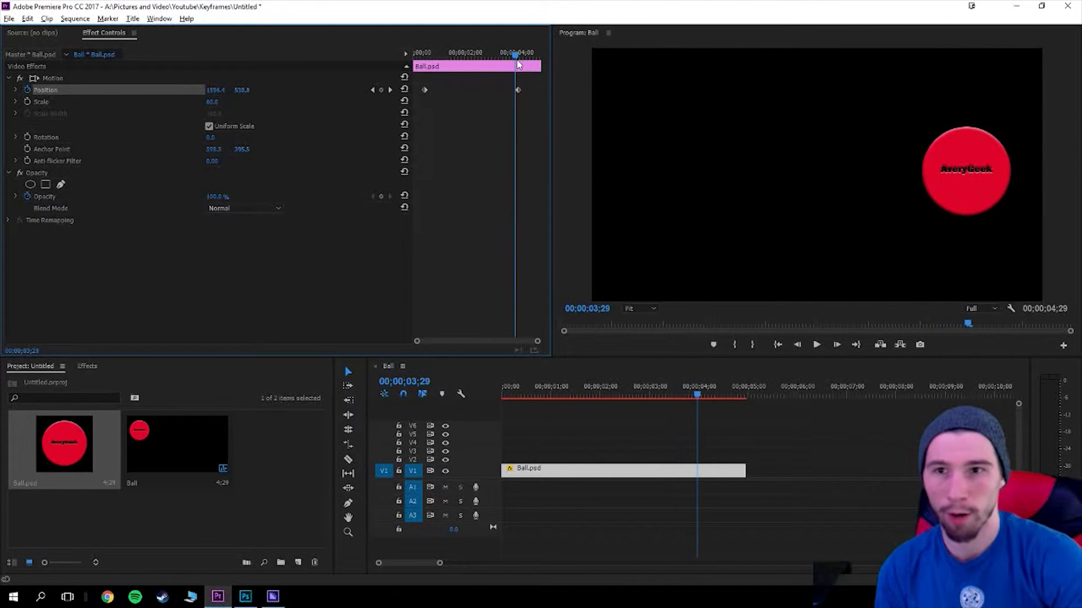
pyautogui.moveTo(242, 89); pyautogui.dragTo(322, 89)
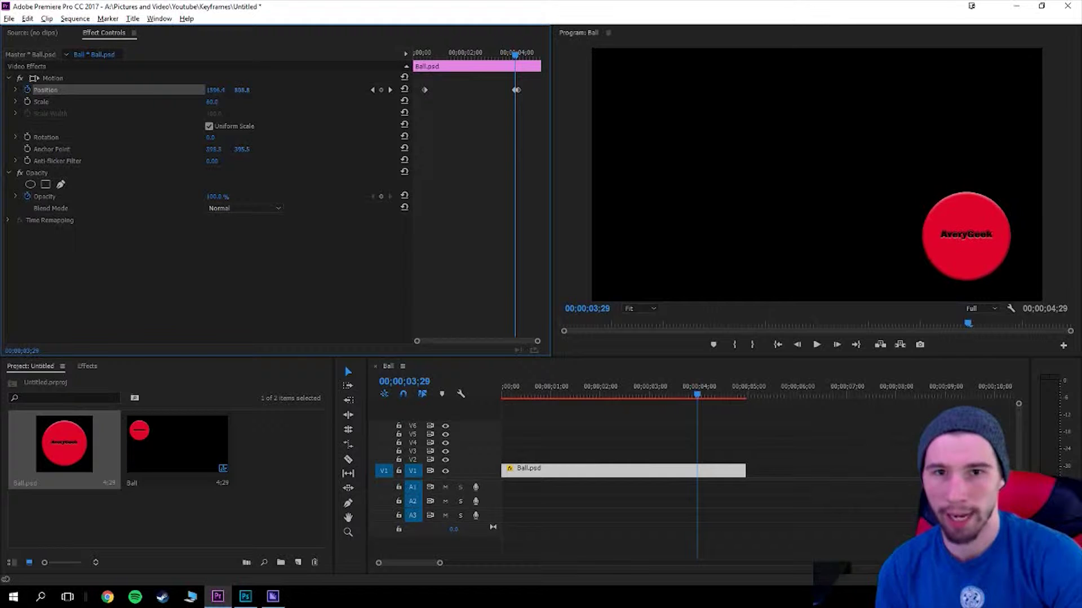
pyautogui.moveTo(515, 55); pyautogui.dragTo(416, 57)
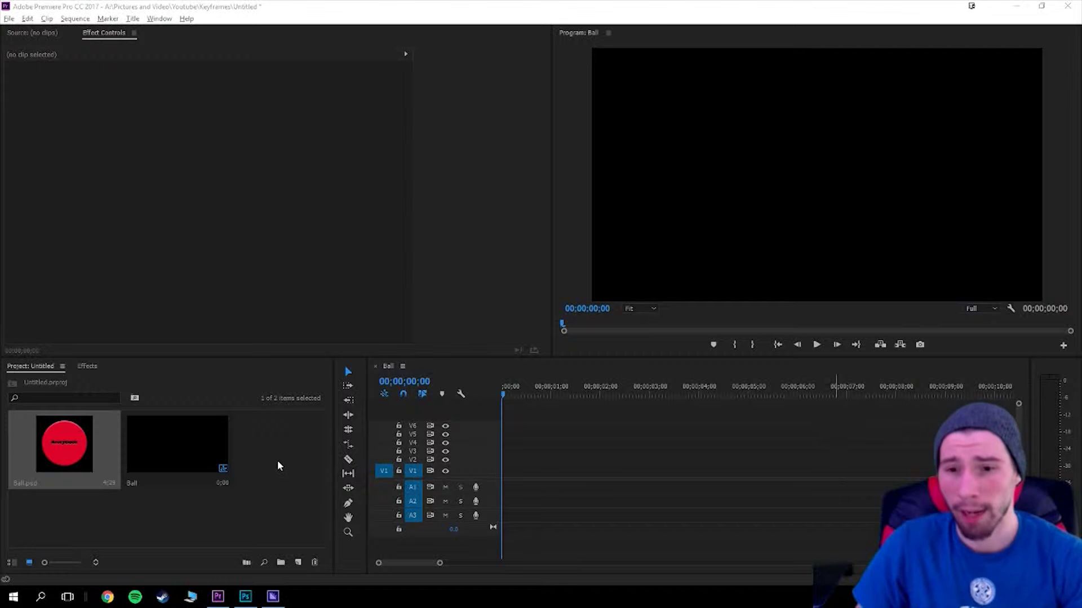
# Place Ball.psd at the start of track V1 in the emptied Ball sequence
pyautogui.doubleClick(279, 460)
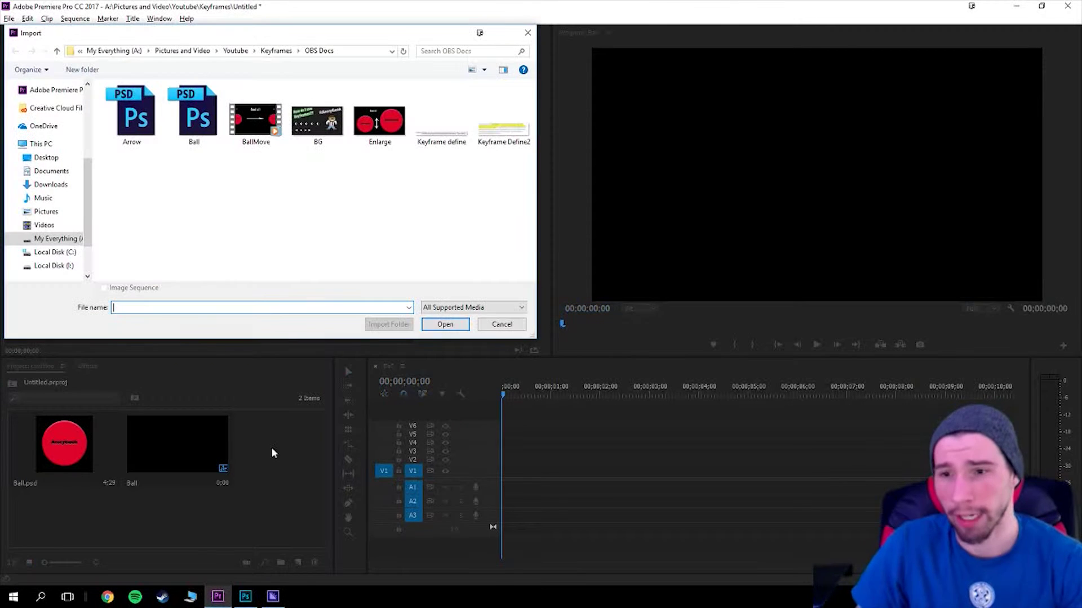
pyautogui.click(528, 32)
pyautogui.moveTo(58, 432); pyautogui.dragTo(499, 478)
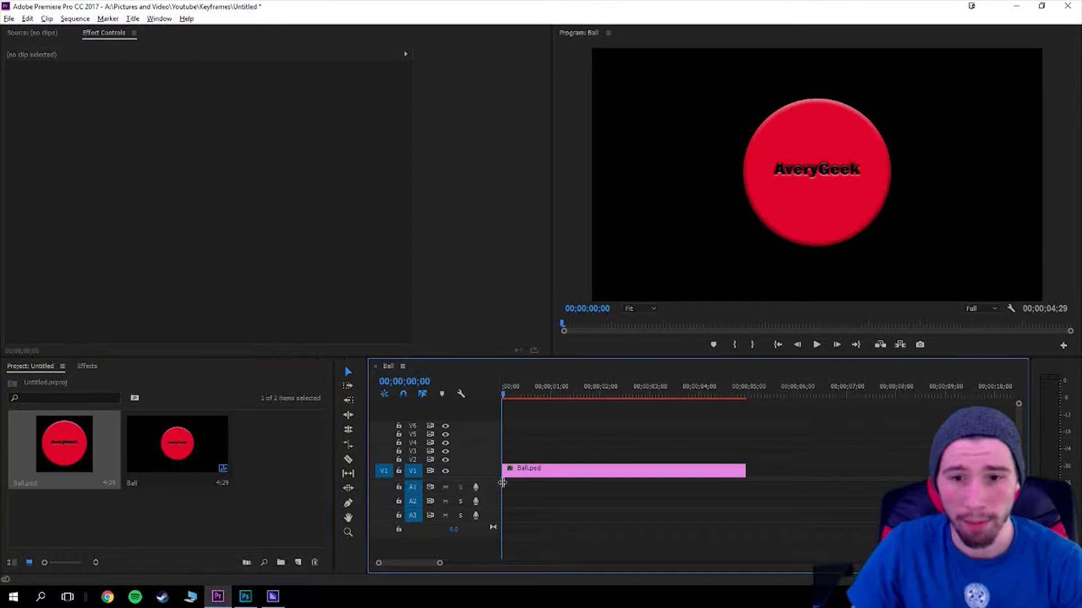
# Animate the Ball.psd clip's scale with keyframes, from 60 at the start to 100 at 00;00;04;28
pyautogui.click(554, 472)
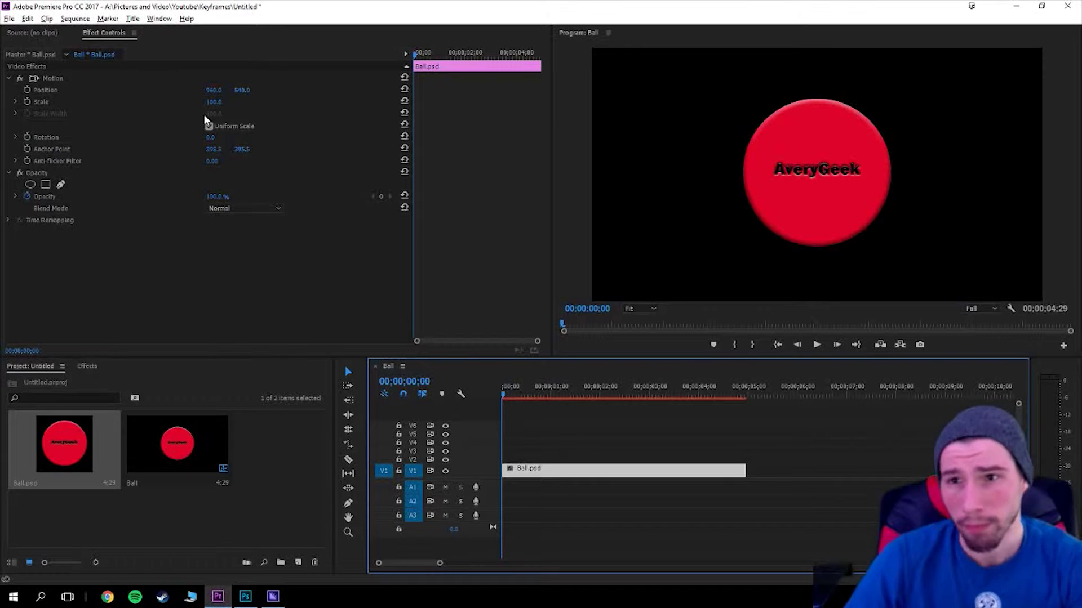
pyautogui.moveTo(216, 105); pyautogui.dragTo(193, 105)
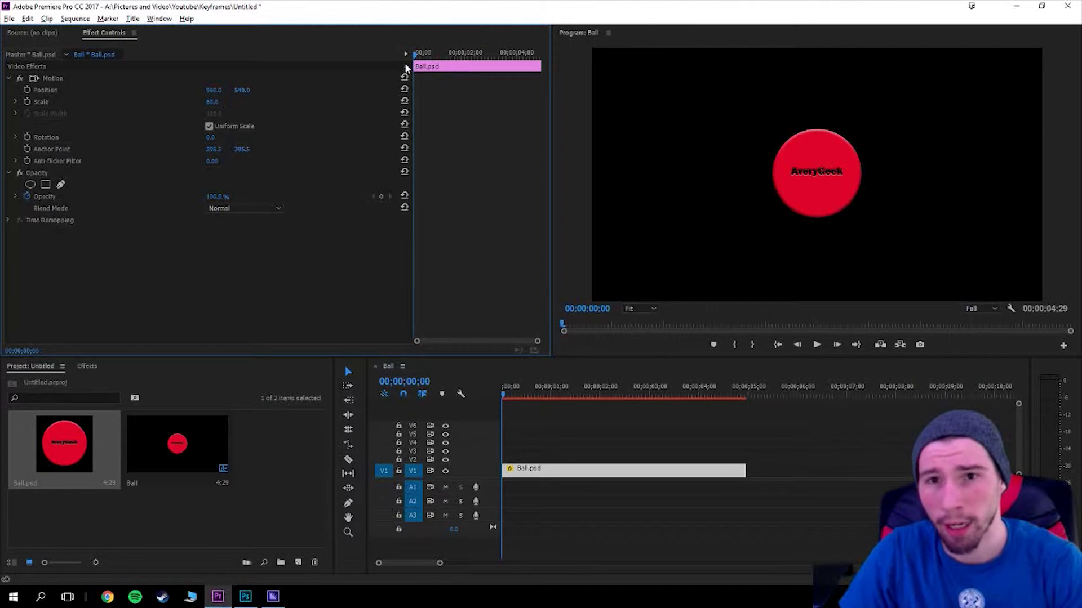
pyautogui.click(29, 102)
pyautogui.moveTo(418, 55); pyautogui.dragTo(543, 65)
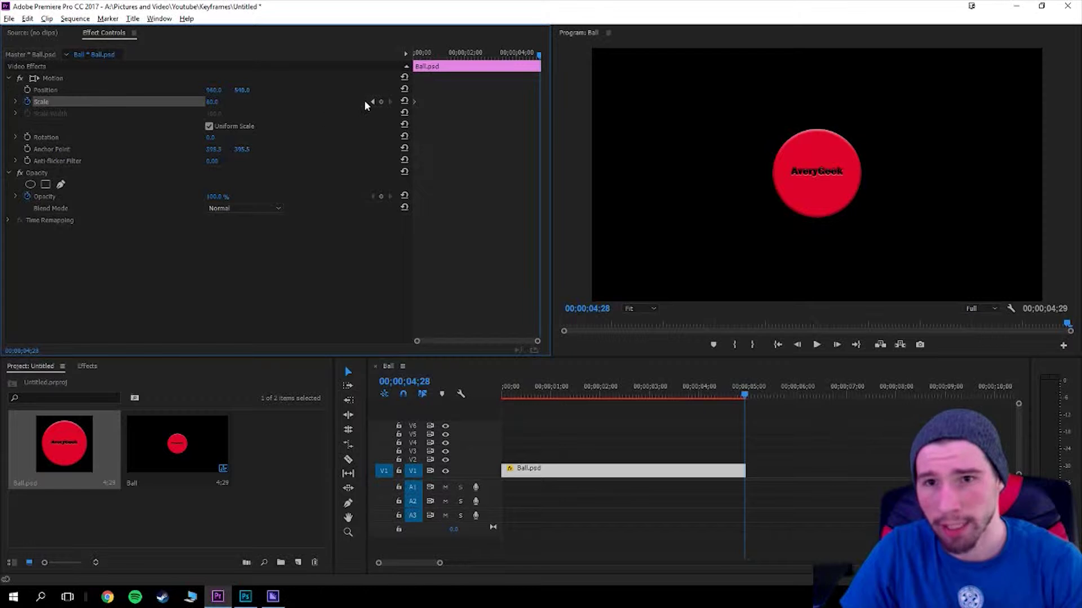
pyautogui.moveTo(213, 101)
pyautogui.mouseDown()
pyautogui.moveTo(266, 101)
pyautogui.moveTo(229, 101)
pyautogui.mouseUp()
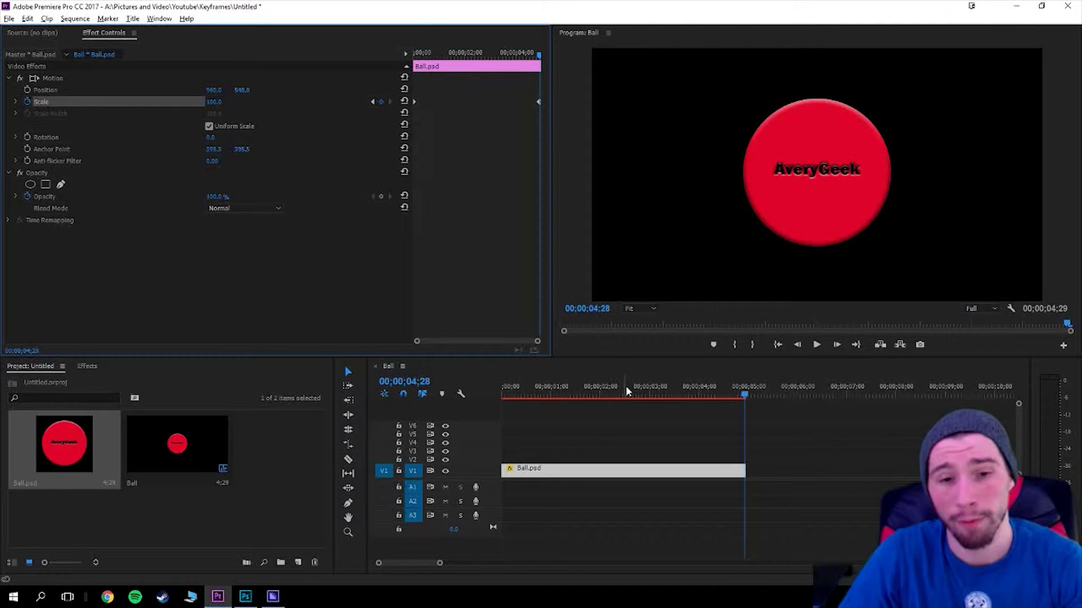
# Play the sequence from the beginning to review the scale animation
pyautogui.moveTo(739, 392); pyautogui.dragTo(469, 401)
pyautogui.press('space')
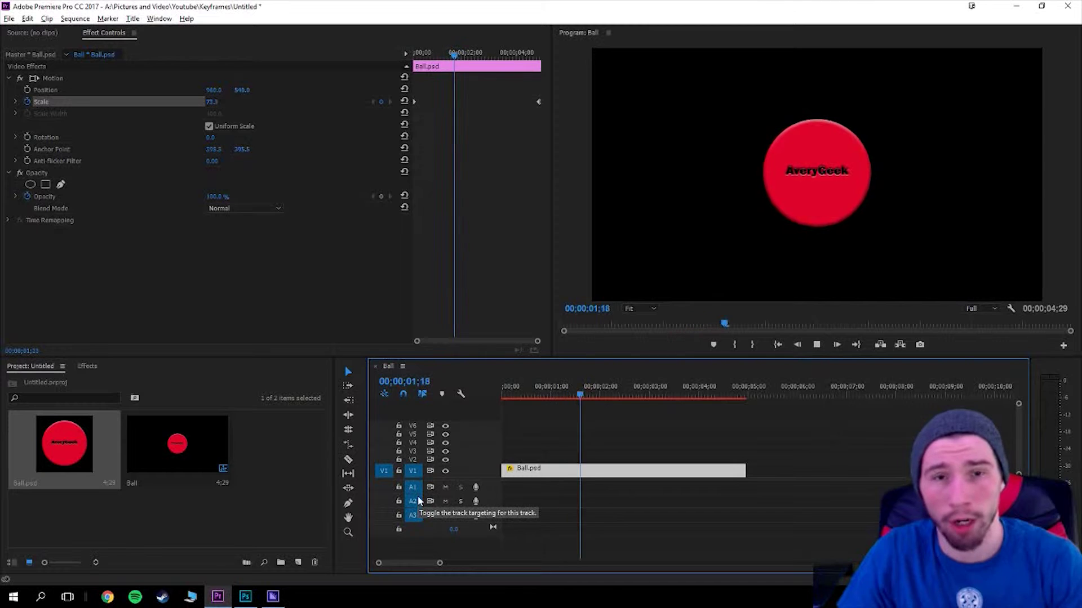
pyautogui.press('End')
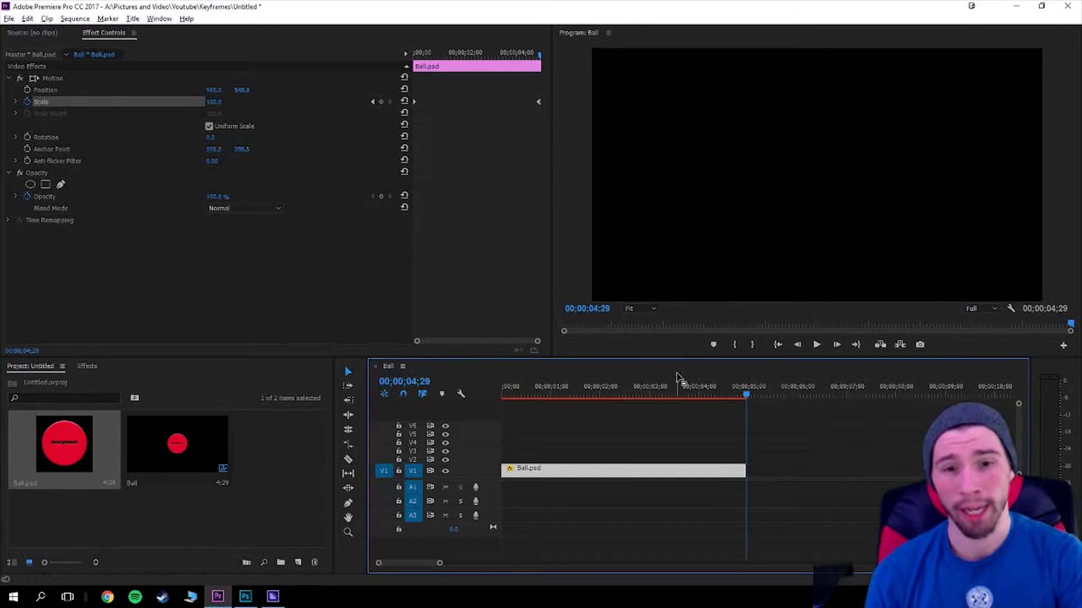
# Keyframe the position from about 206 horizontally at the start to 1576, 586 at 00;00;04;26, and play back the combined animation
pyautogui.press('Home')
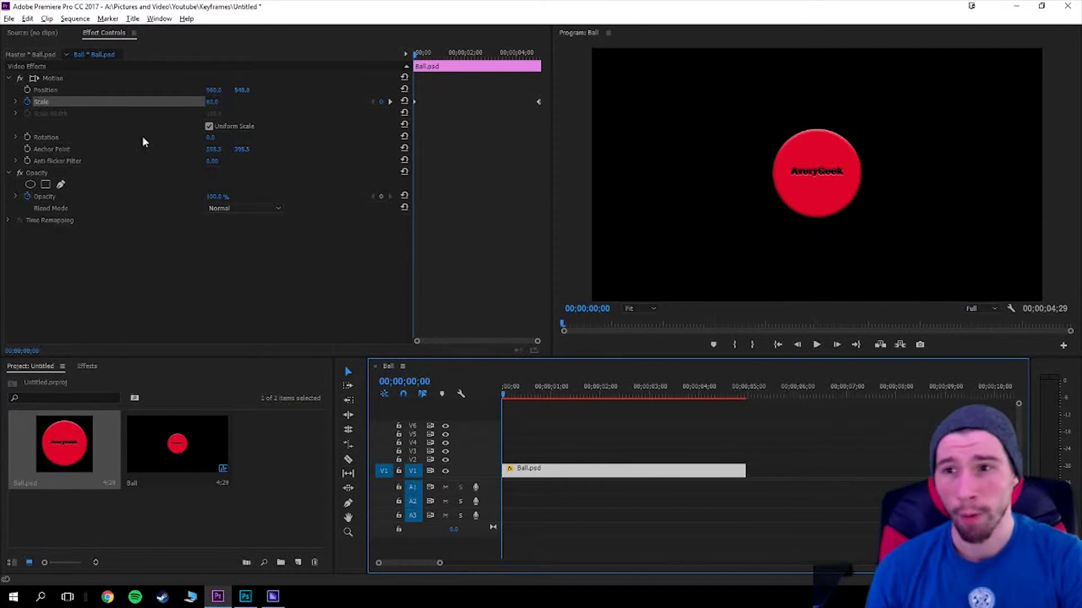
pyautogui.click(29, 89)
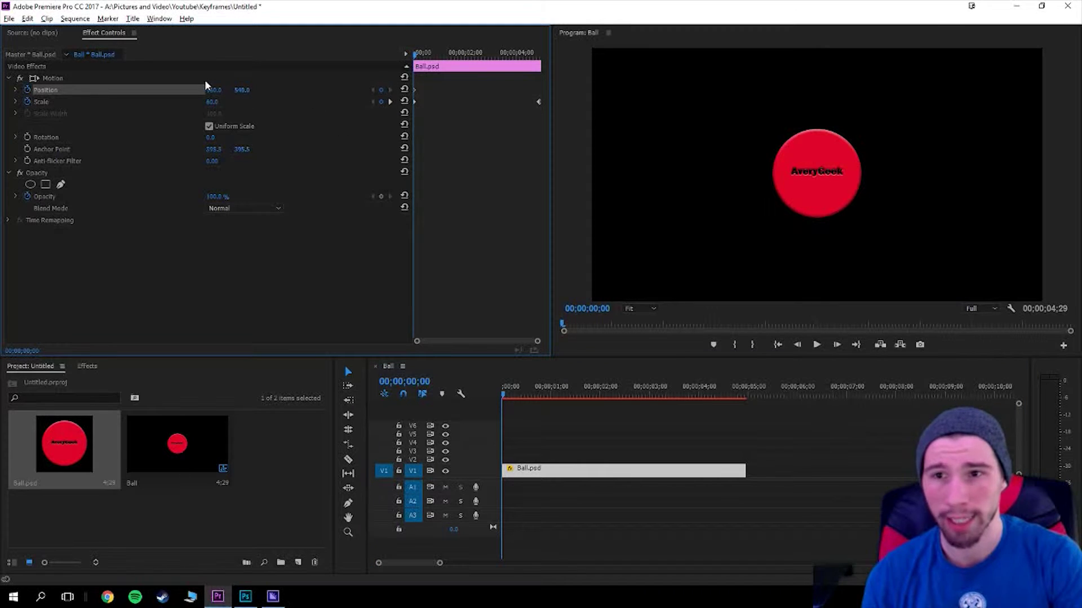
pyautogui.moveTo(214, 93); pyautogui.dragTo(44, 94)
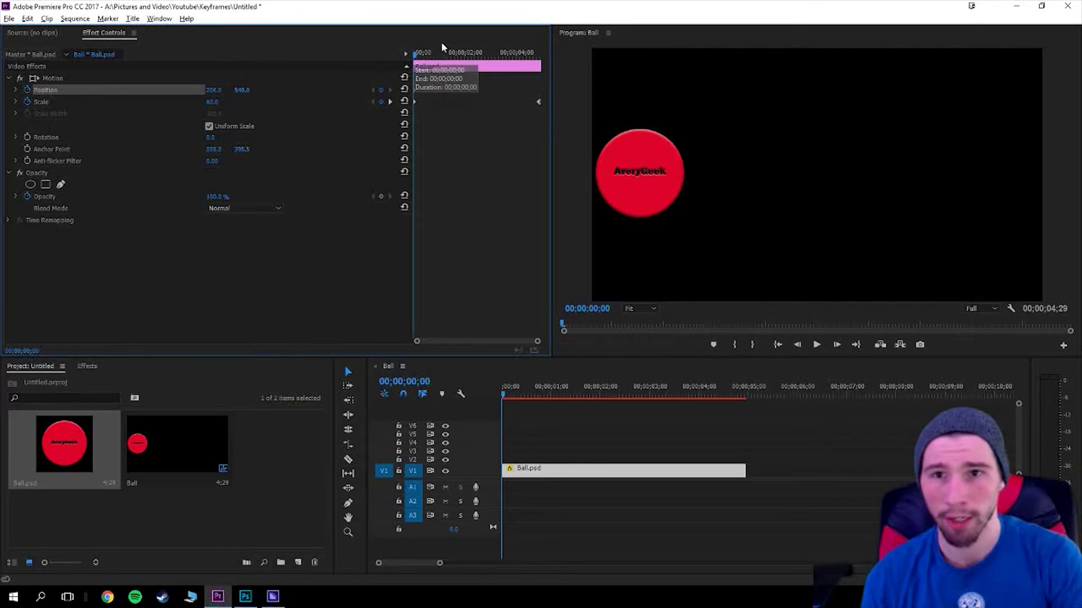
pyautogui.moveTo(416, 52); pyautogui.dragTo(539, 53)
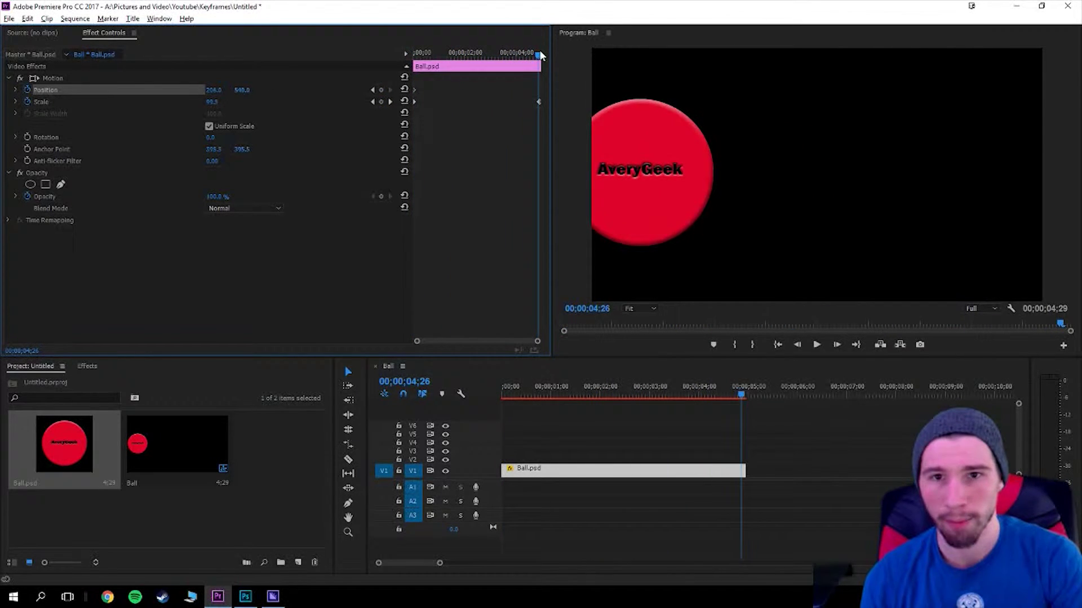
pyautogui.moveTo(241, 90); pyautogui.dragTo(615, 91)
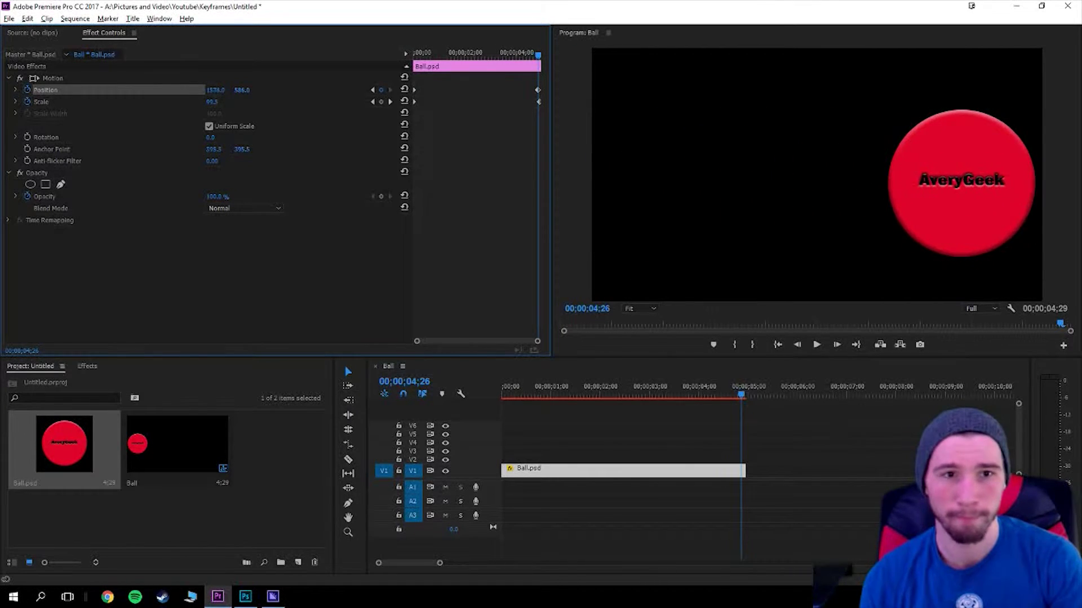
pyautogui.moveTo(540, 52); pyautogui.dragTo(406, 67)
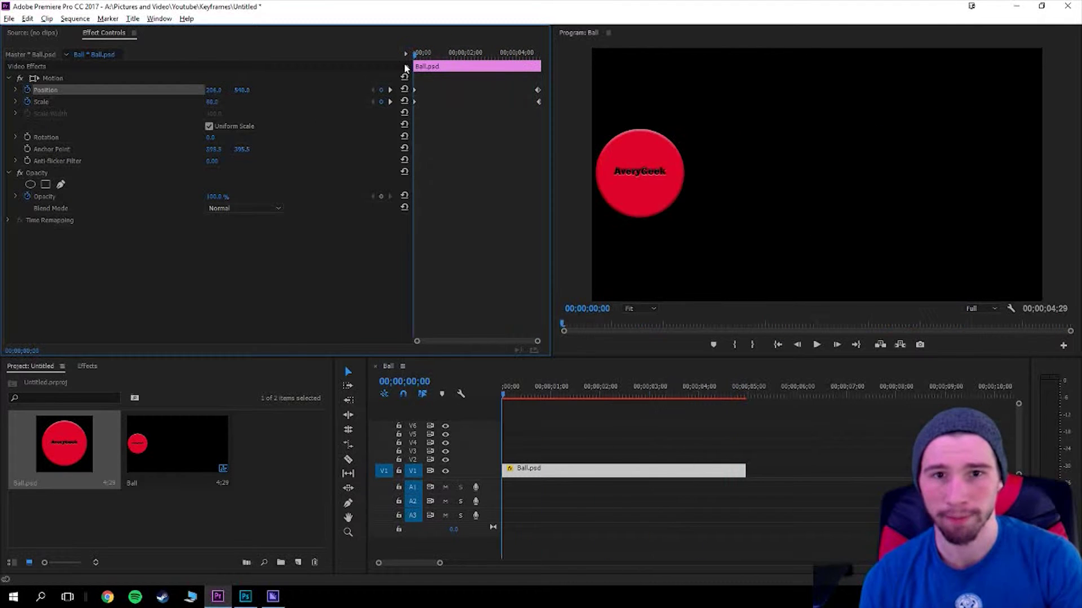
pyautogui.press('space')
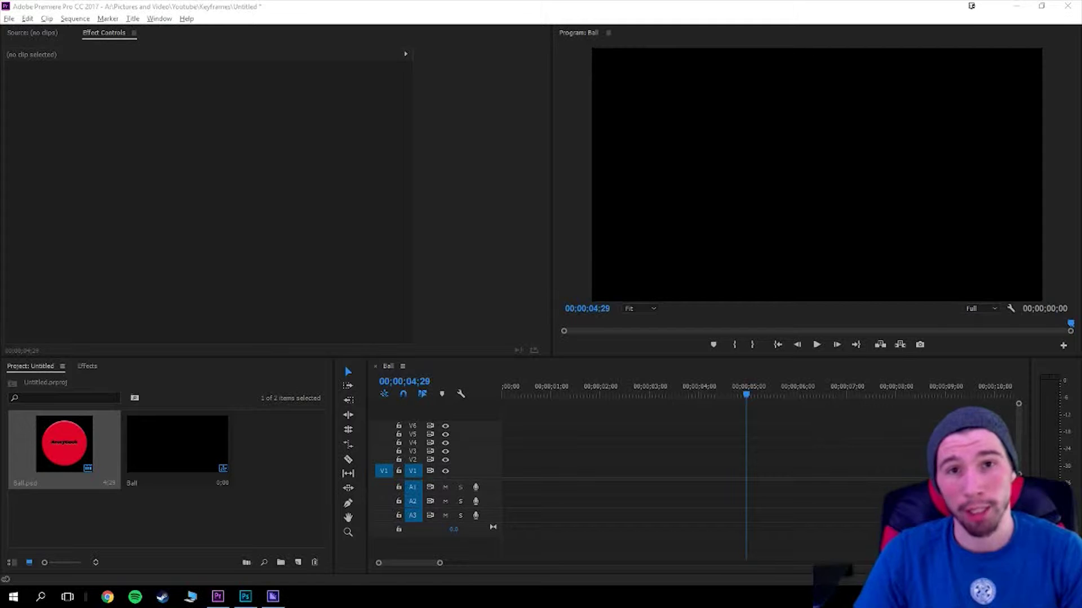
# Add Ball.psd to the start of the empty V1 track and return the playhead to the beginning
pyautogui.moveTo(22, 471); pyautogui.dragTo(503, 478)
pyautogui.moveTo(553, 394); pyautogui.dragTo(462, 429)
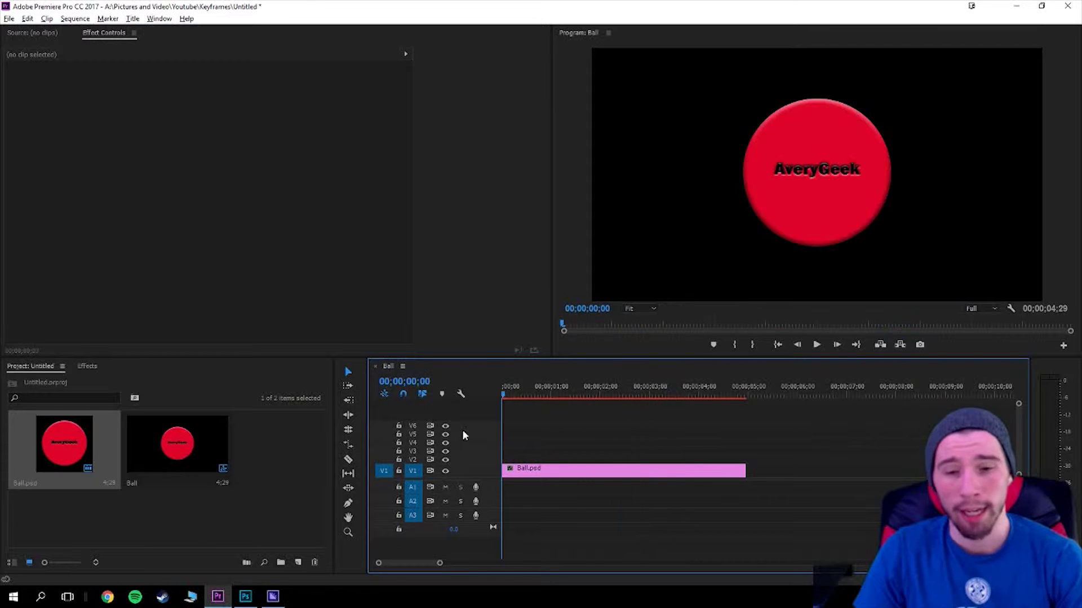
# Start rotation keyframing on the Ball.psd clip around 00;00;01;00 and set the rotation to 180° at 00;00;02;00
pyautogui.click(566, 476)
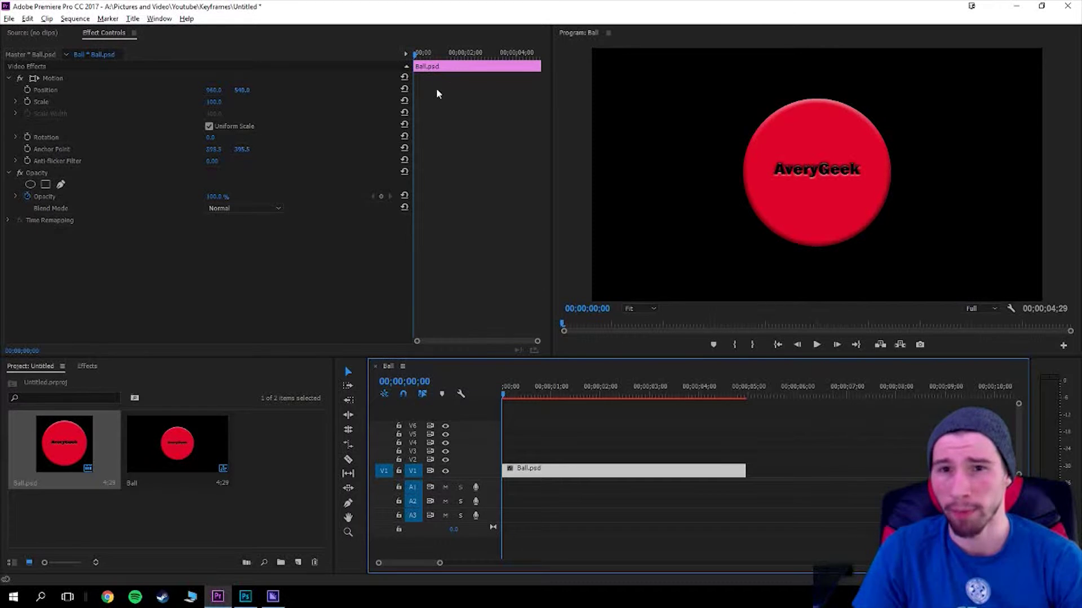
pyautogui.click(434, 55)
pyautogui.moveTo(434, 56); pyautogui.dragTo(441, 58)
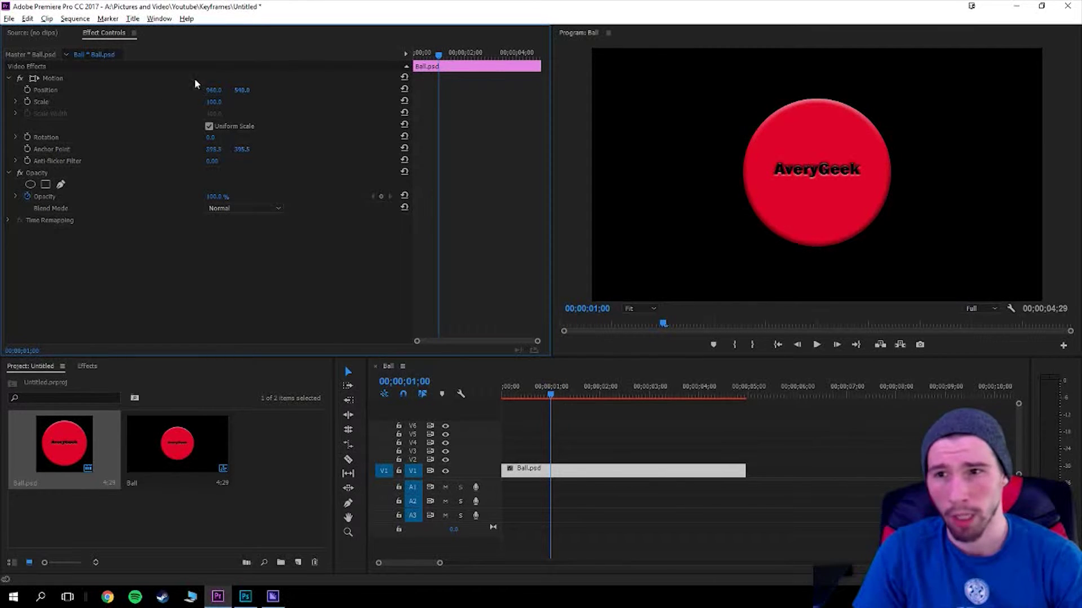
pyautogui.click(27, 137)
pyautogui.moveTo(438, 52)
pyautogui.mouseDown()
pyautogui.moveTo(423, 55)
pyautogui.moveTo(441, 62)
pyautogui.mouseUp()
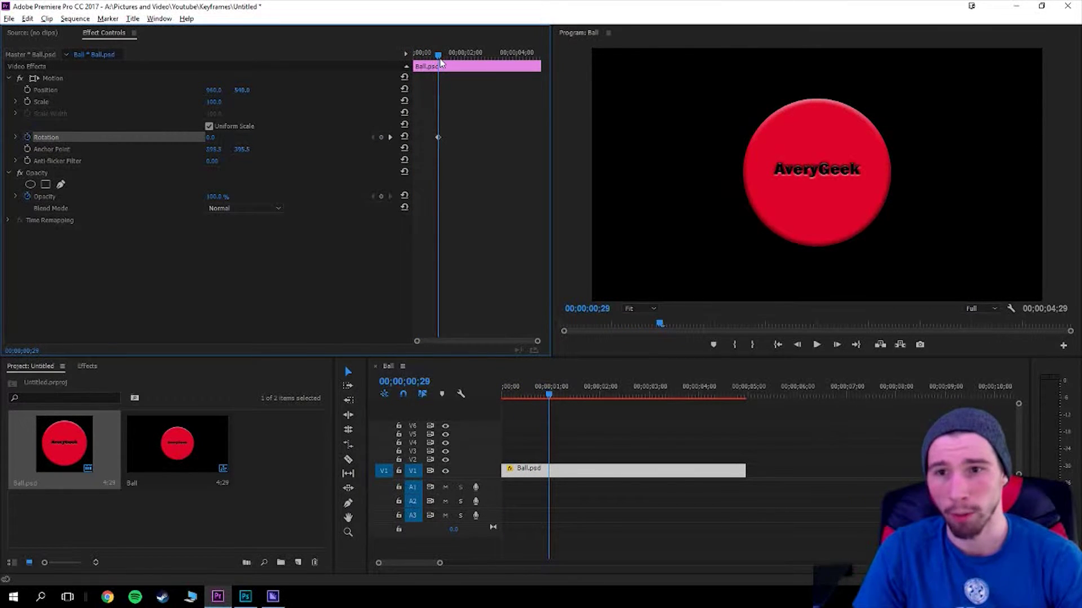
pyautogui.moveTo(441, 63); pyautogui.dragTo(464, 62)
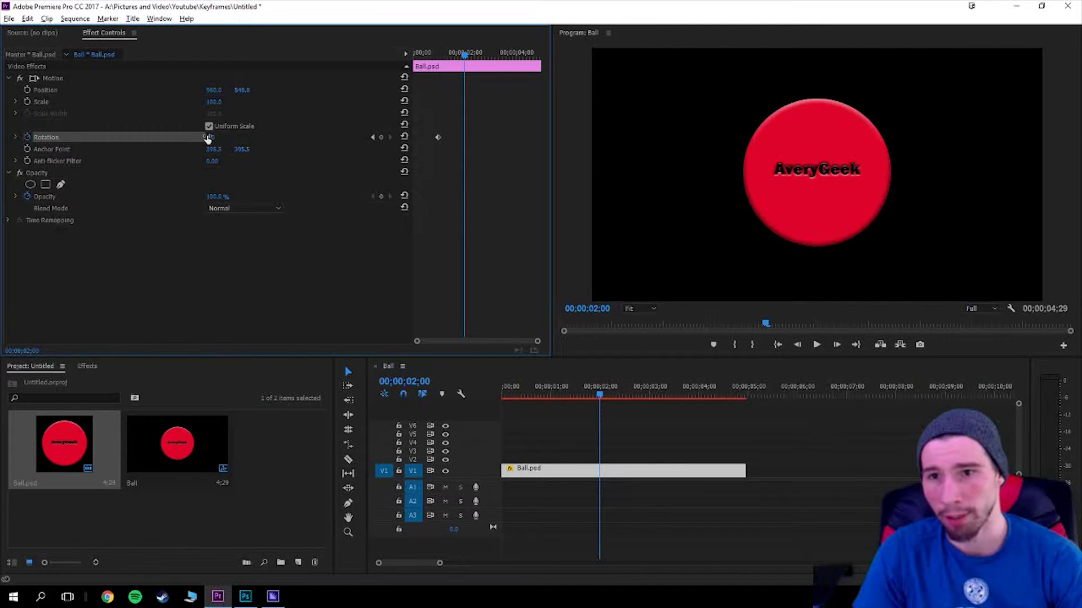
pyautogui.moveTo(210, 137); pyautogui.dragTo(312, 137)
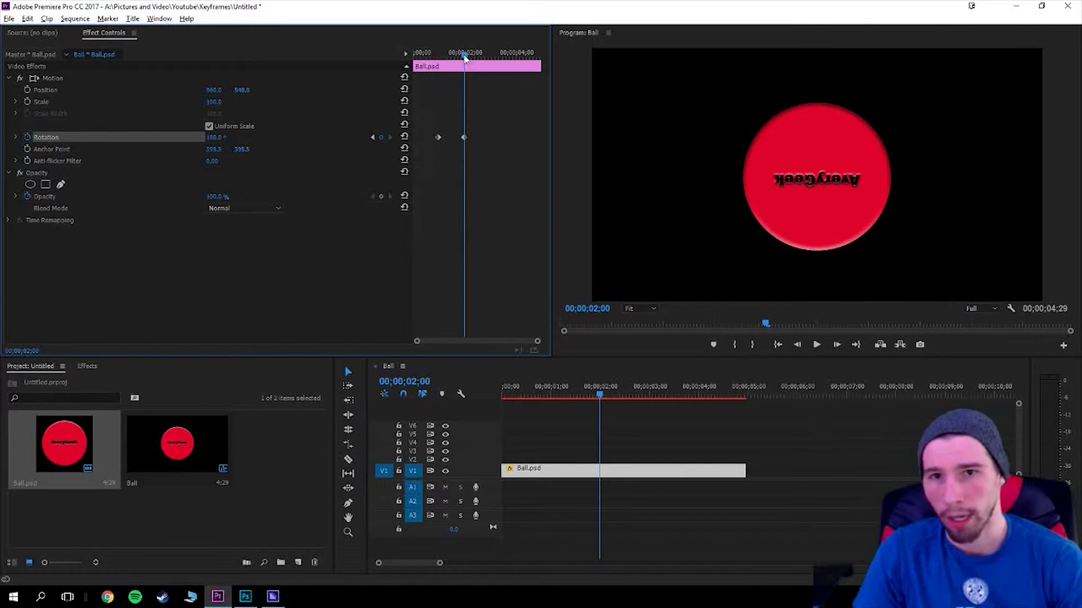
# Keyframe the rotation at 1x0.0° at 00;00;03;00 and play back the spin from the beginning
pyautogui.moveTo(464, 57); pyautogui.dragTo(490, 62)
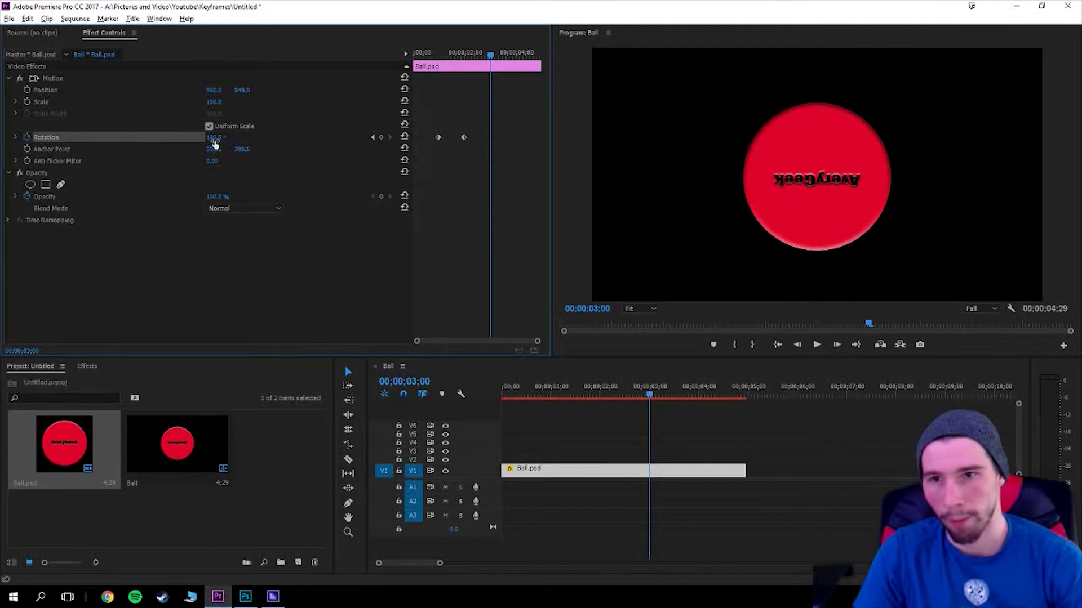
pyautogui.moveTo(214, 137); pyautogui.dragTo(315, 137)
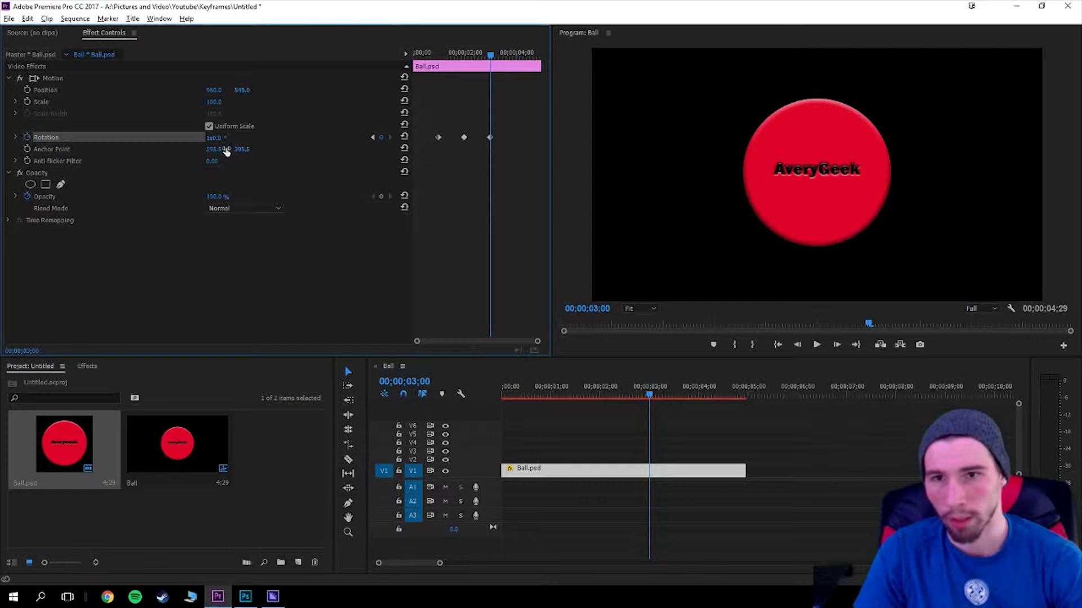
pyautogui.moveTo(490, 55); pyautogui.dragTo(409, 66)
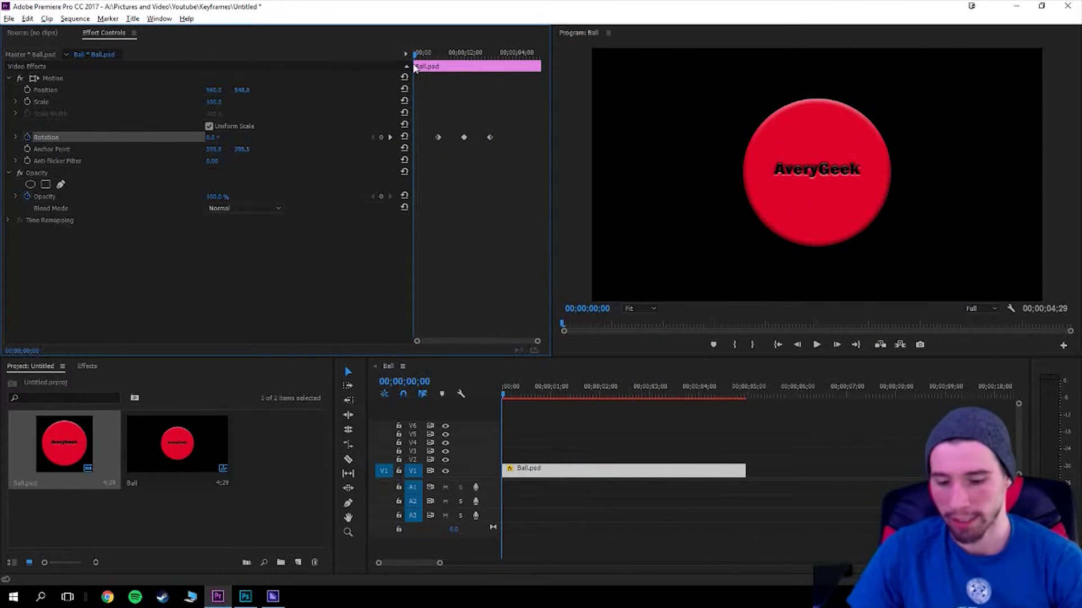
pyautogui.press('space')
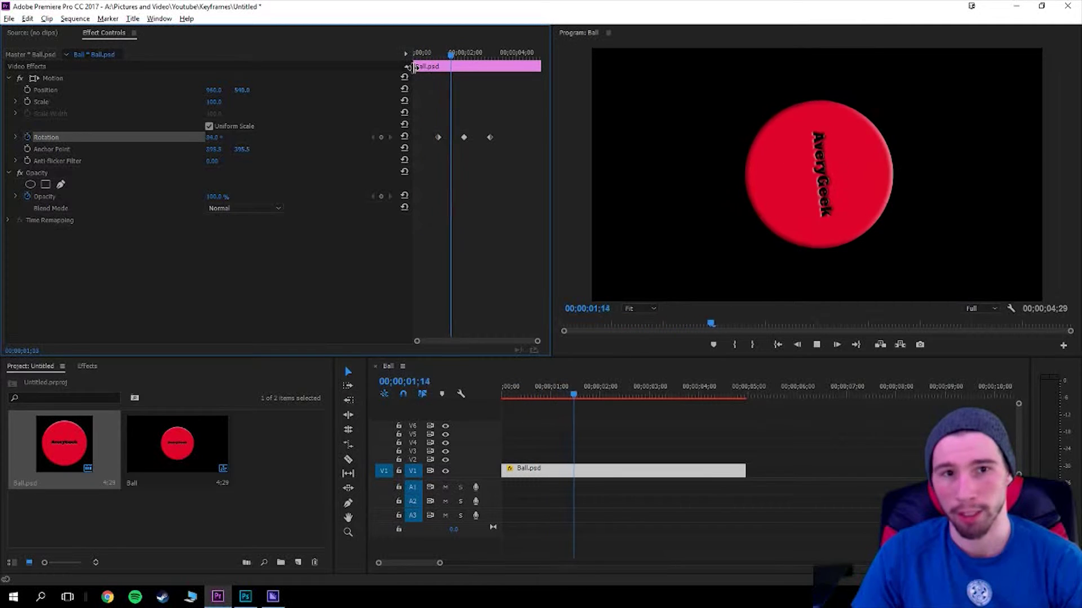
pyautogui.press('space')
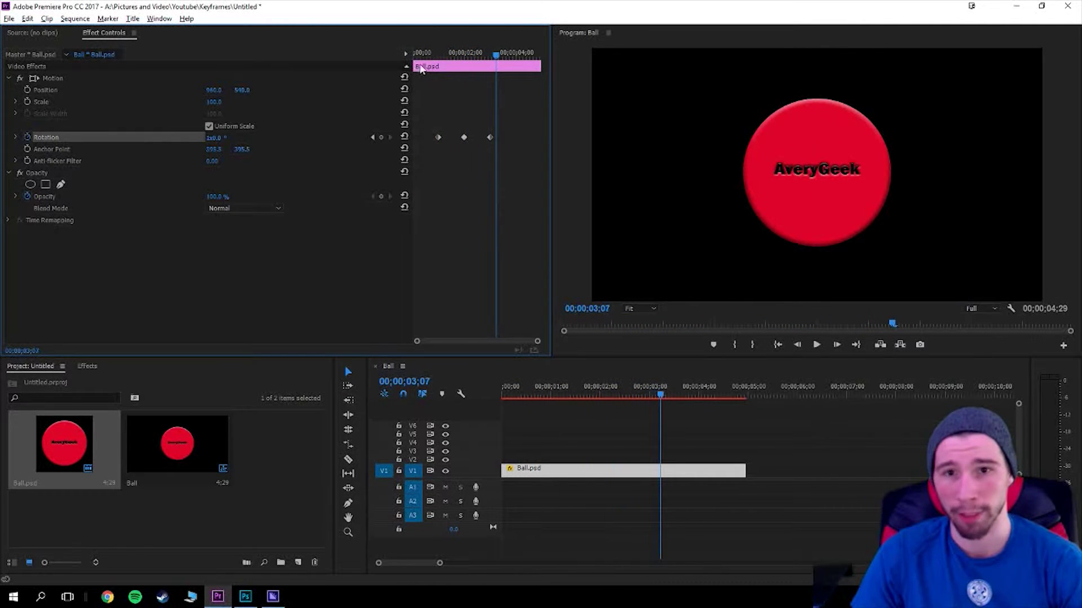
# Keyframe the rotation at 4x0.0° at 00;00;04;00 and play back the faster spin from the beginning
pyautogui.moveTo(495, 54); pyautogui.dragTo(505, 56)
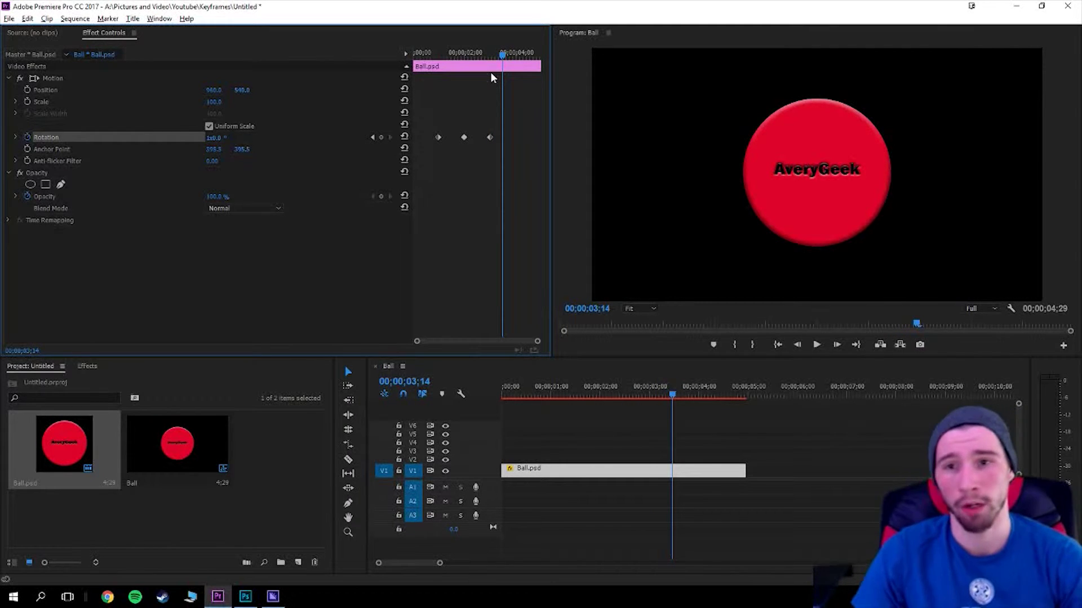
pyautogui.moveTo(503, 81)
pyautogui.mouseDown()
pyautogui.moveTo(490, 66)
pyautogui.moveTo(515, 68)
pyautogui.mouseUp()
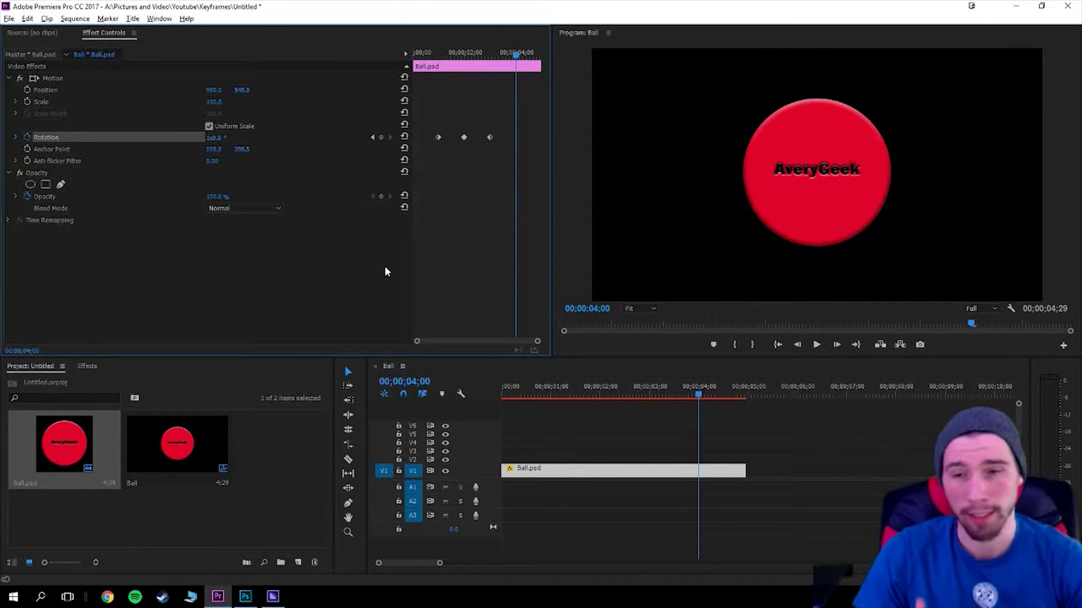
pyautogui.moveTo(209, 141); pyautogui.dragTo(315, 141)
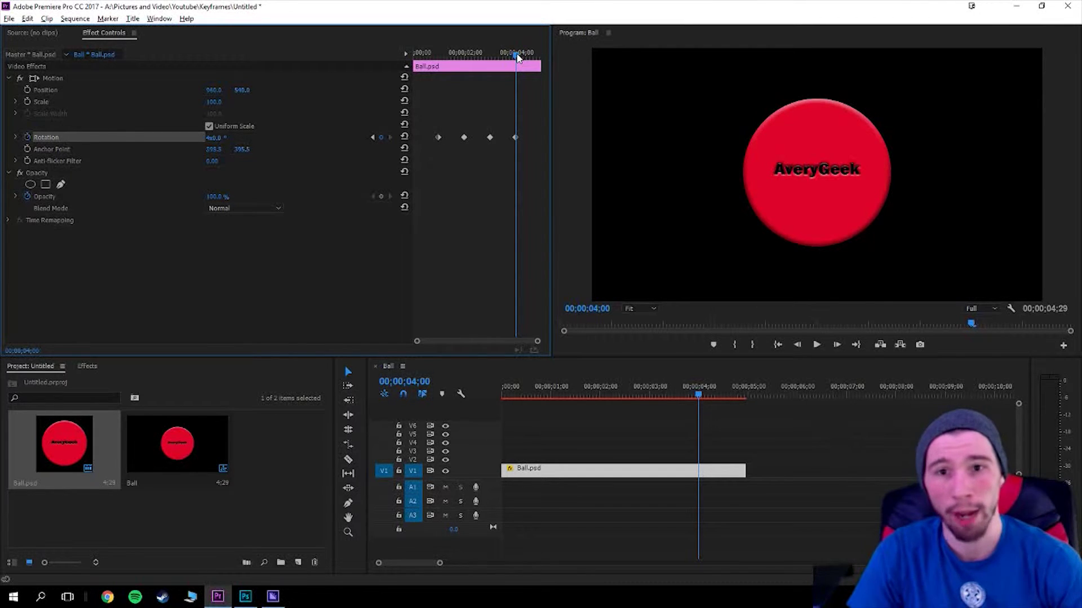
pyautogui.press('Left')
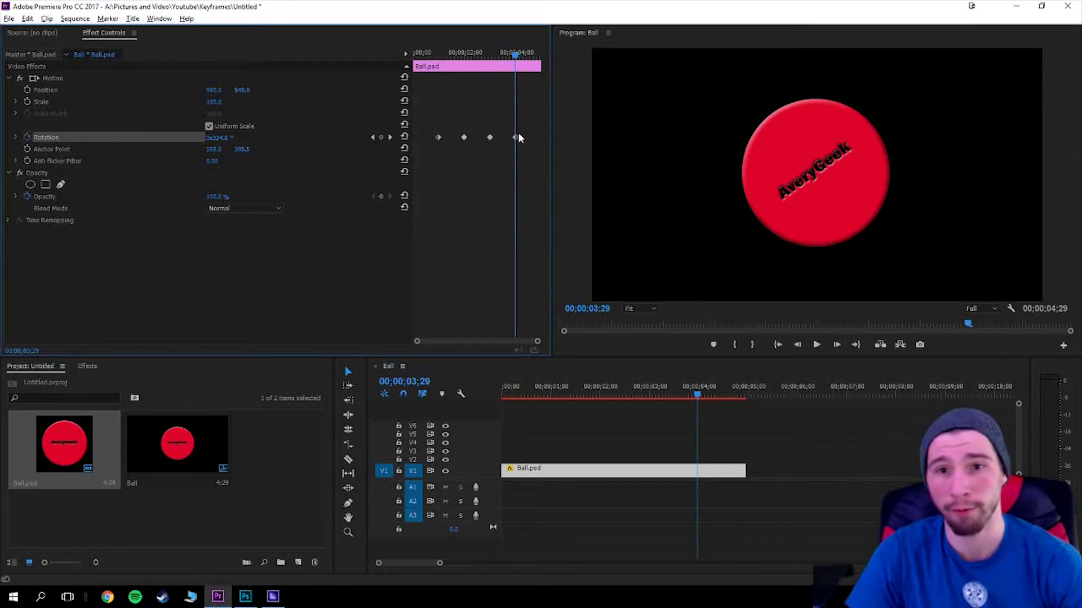
pyautogui.moveTo(516, 54); pyautogui.dragTo(423, 73)
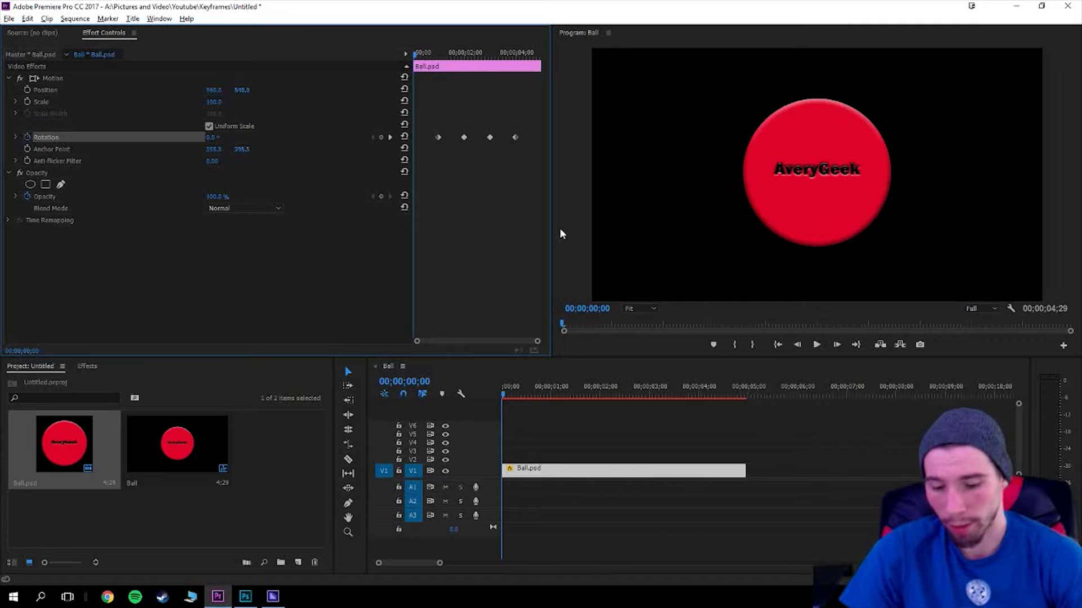
pyautogui.press('space')
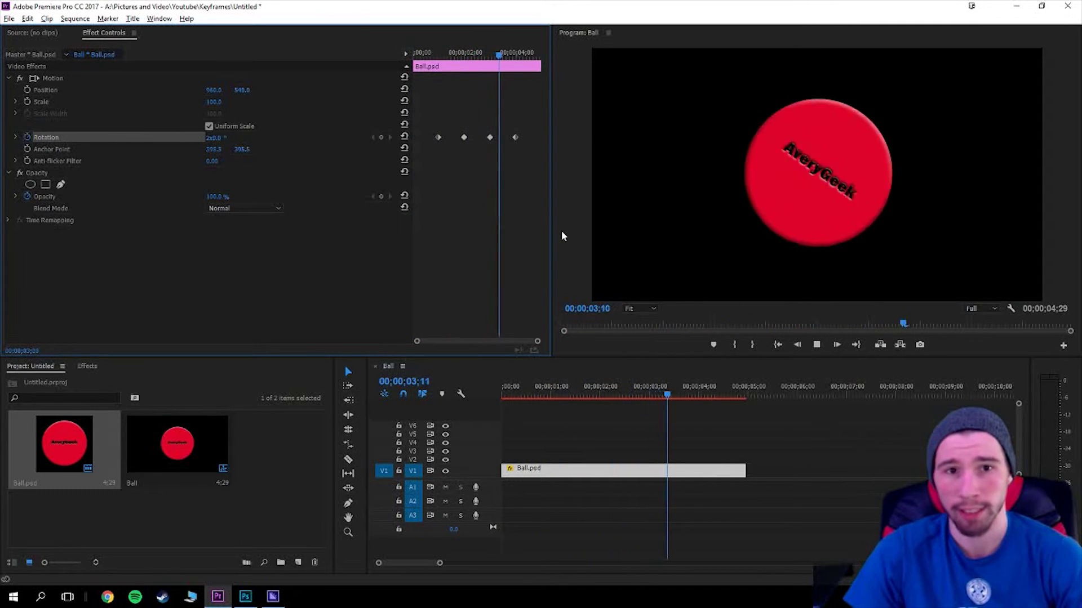
pyautogui.press('space')
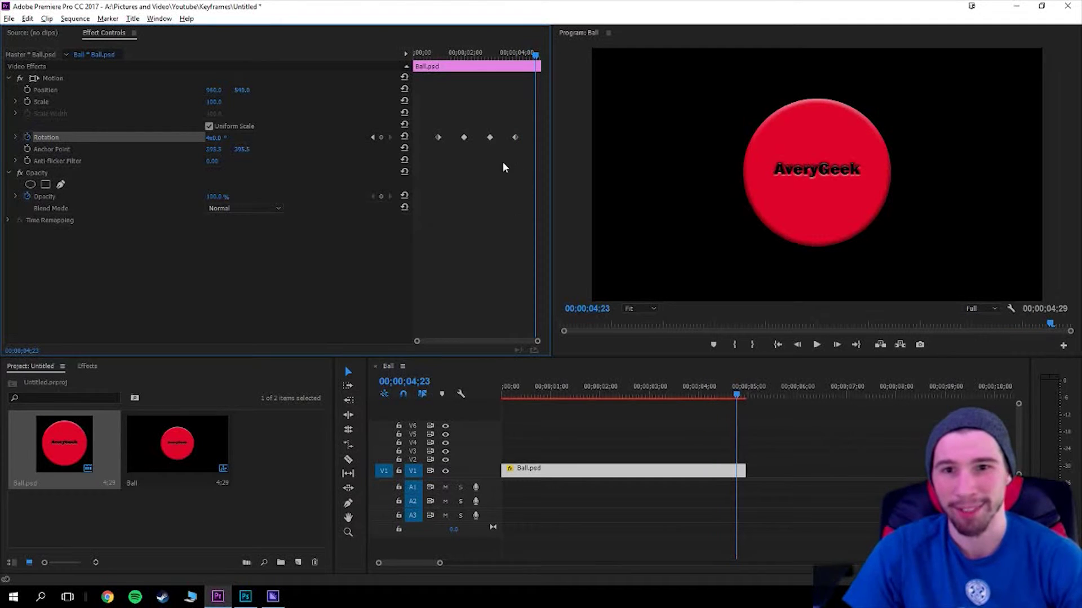
# Delete all four rotation keyframes from the Ball.psd clip and return the playhead to the beginning
pyautogui.moveTo(429, 121); pyautogui.dragTo(529, 164)
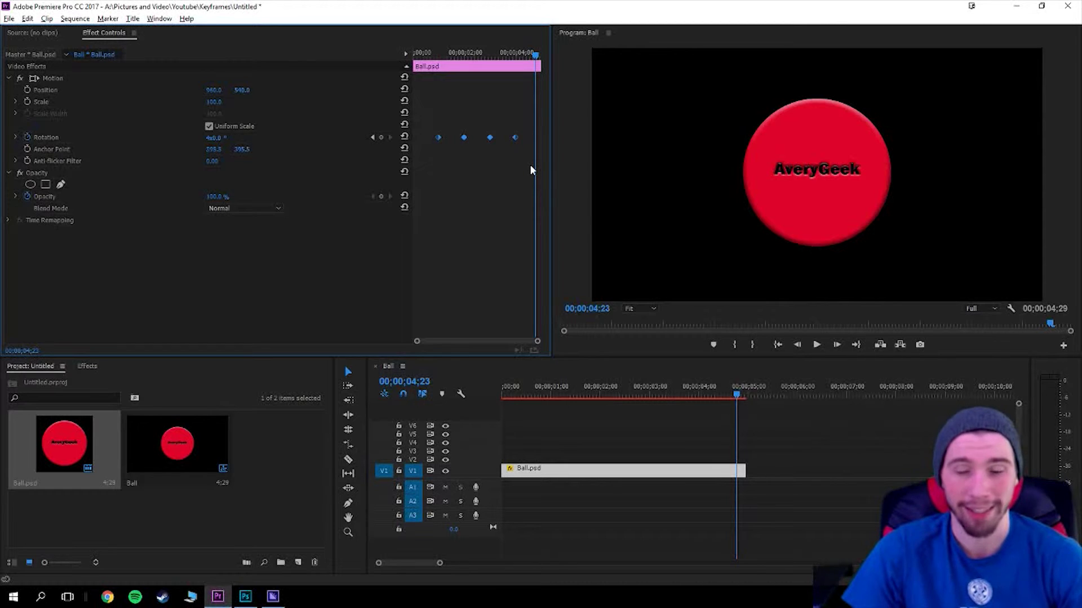
pyautogui.press('Delete')
pyautogui.moveTo(535, 55); pyautogui.dragTo(413, 83)
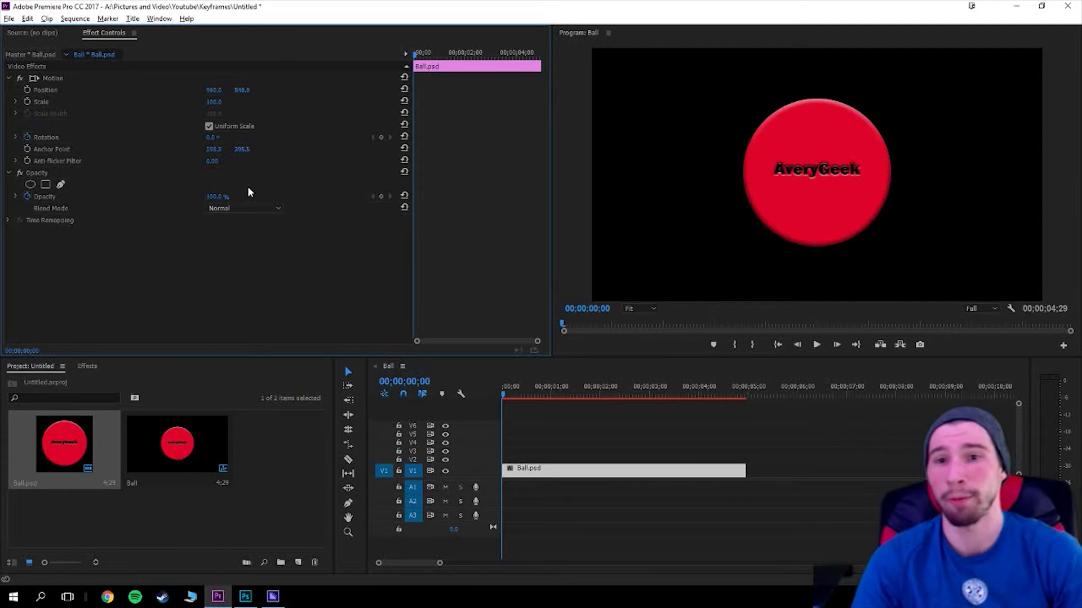
# Add rotation keyframes at 0° at the start and at 00;00;01;17, then set the rotation to about 358° at 00;00;03;01
pyautogui.click(380, 139)
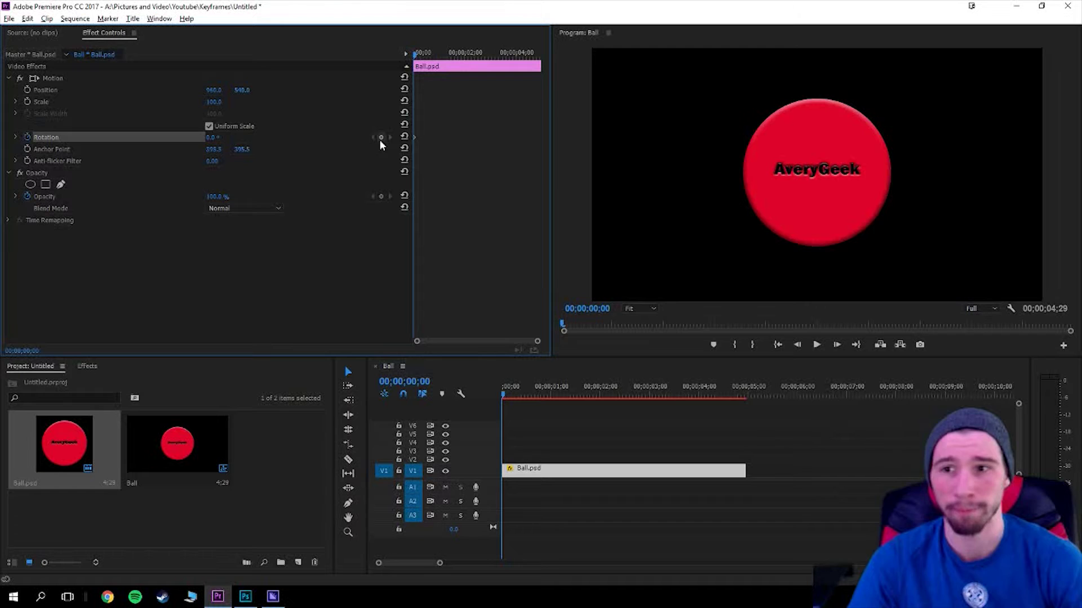
pyautogui.moveTo(419, 54); pyautogui.dragTo(453, 54)
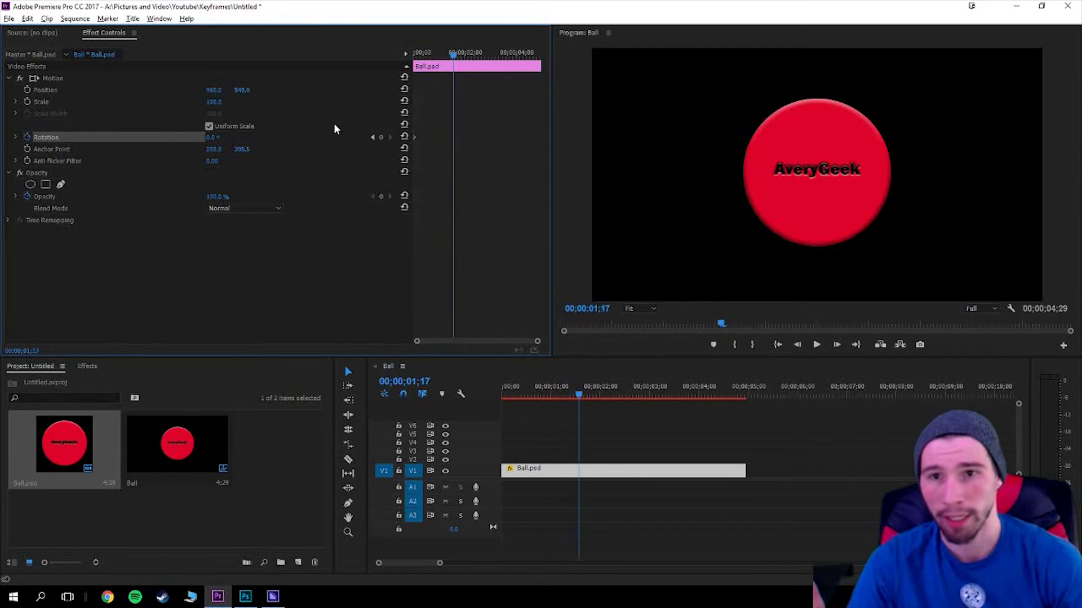
pyautogui.click(380, 138)
pyautogui.moveTo(454, 57); pyautogui.dragTo(491, 57)
pyautogui.moveTo(217, 141); pyautogui.dragTo(310, 141)
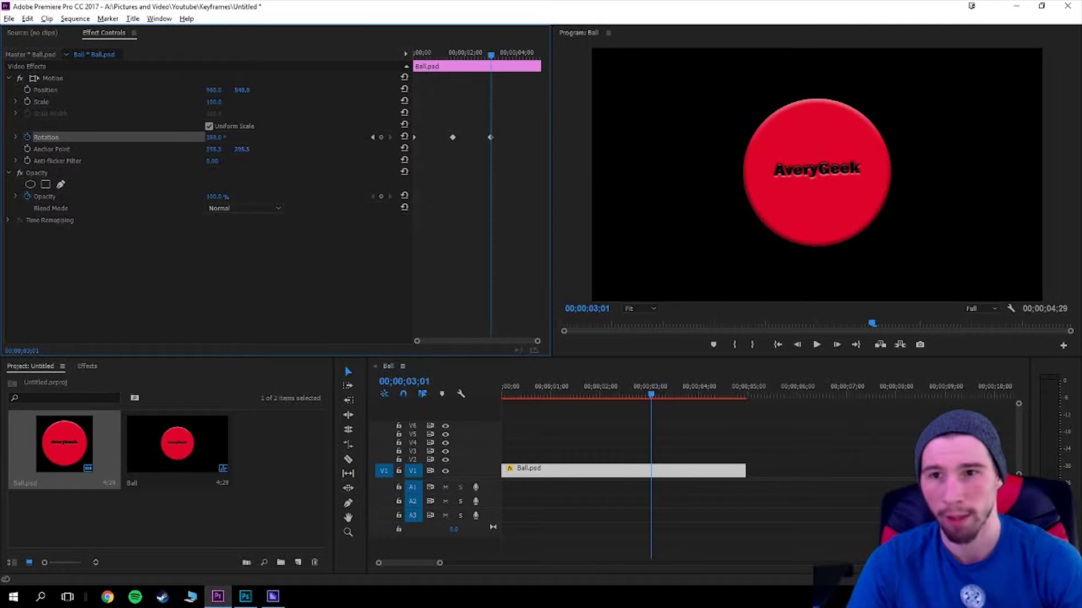
# Play the sequence from the beginning to review the delayed rotation
pyautogui.moveTo(490, 55); pyautogui.dragTo(383, 68)
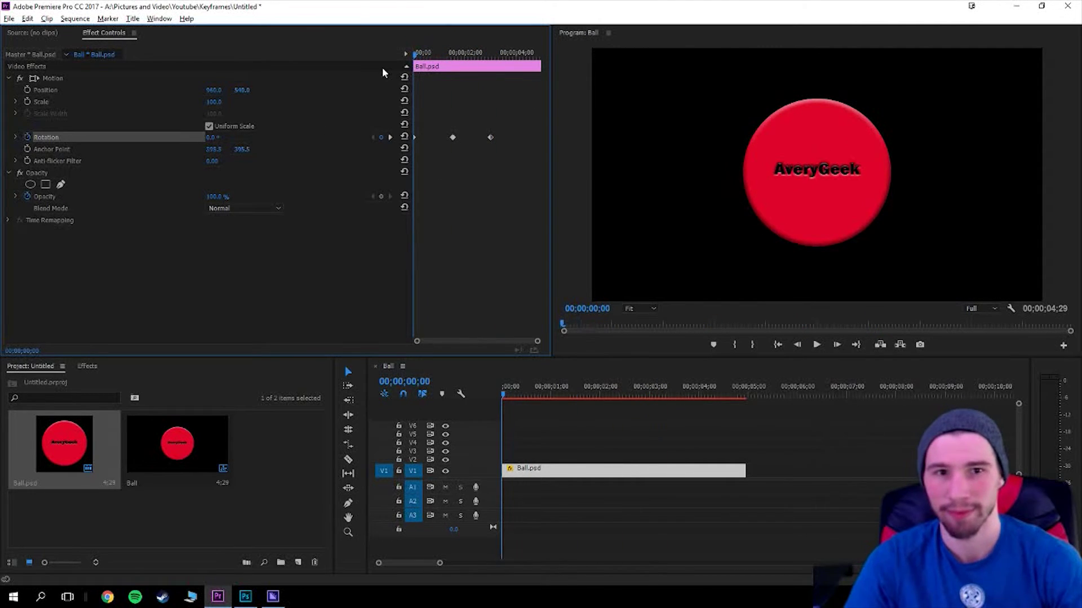
pyautogui.press('space')
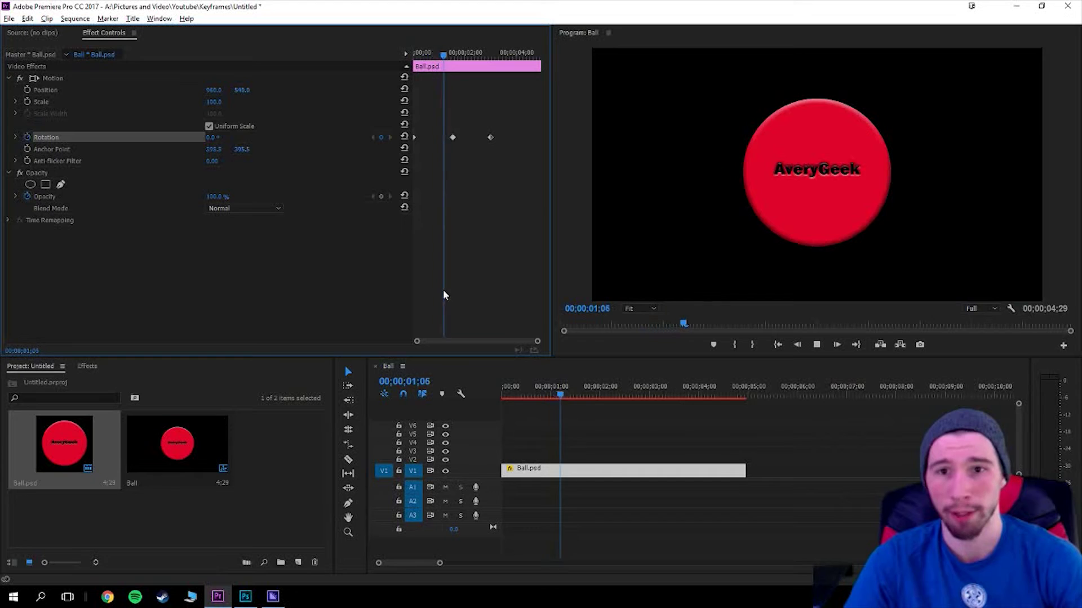
pyautogui.press('space')
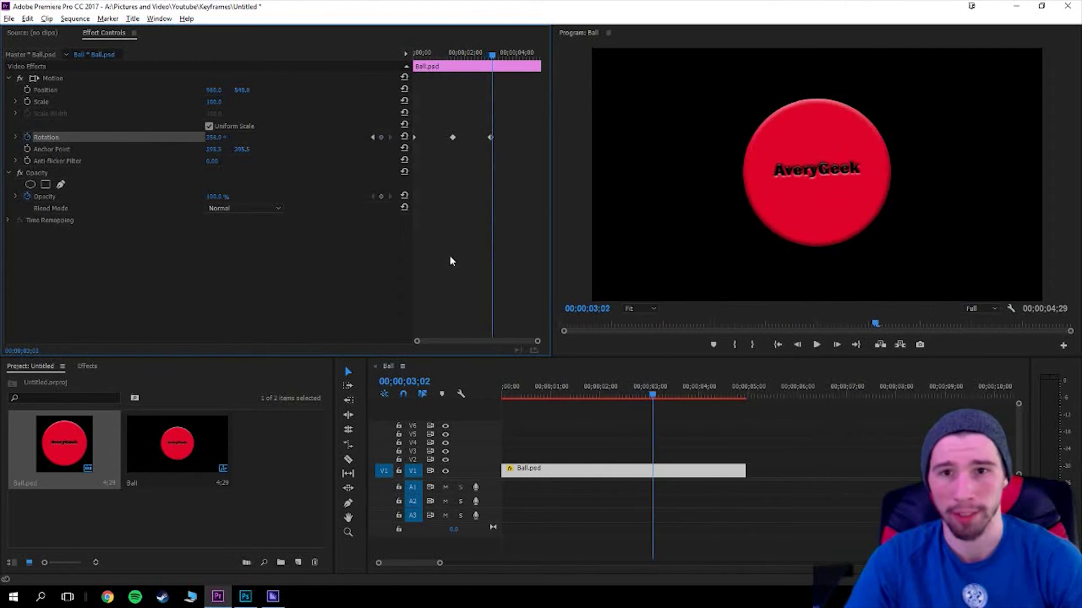
# Delete the three rotation keyframes and move the playhead back to the start of the clip
pyautogui.moveTo(513, 117); pyautogui.dragTo(425, 153)
pyautogui.press('Delete')
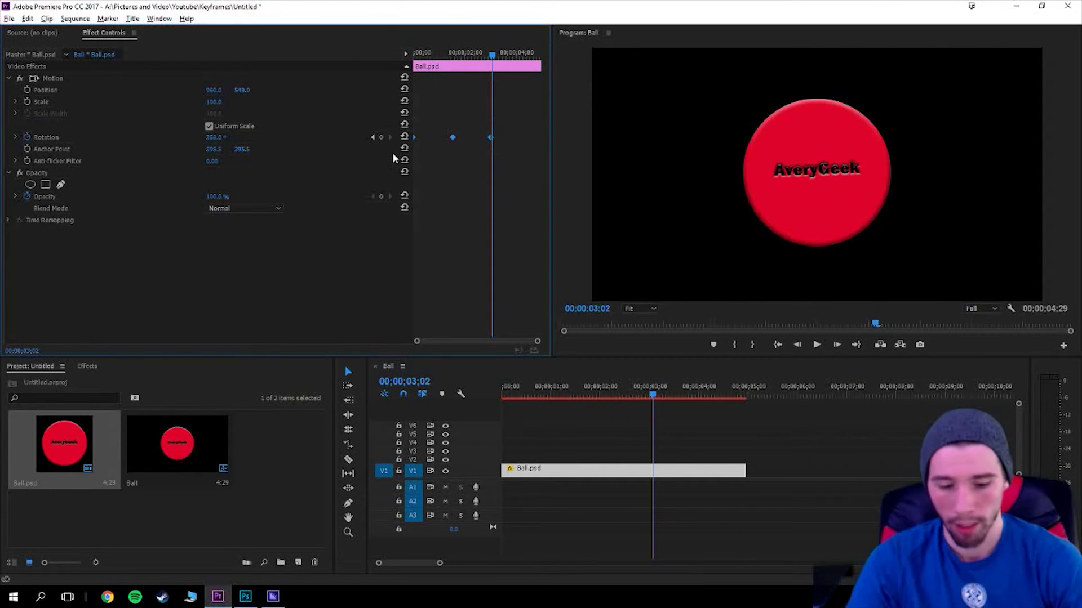
pyautogui.moveTo(450, 53); pyautogui.dragTo(384, 62)
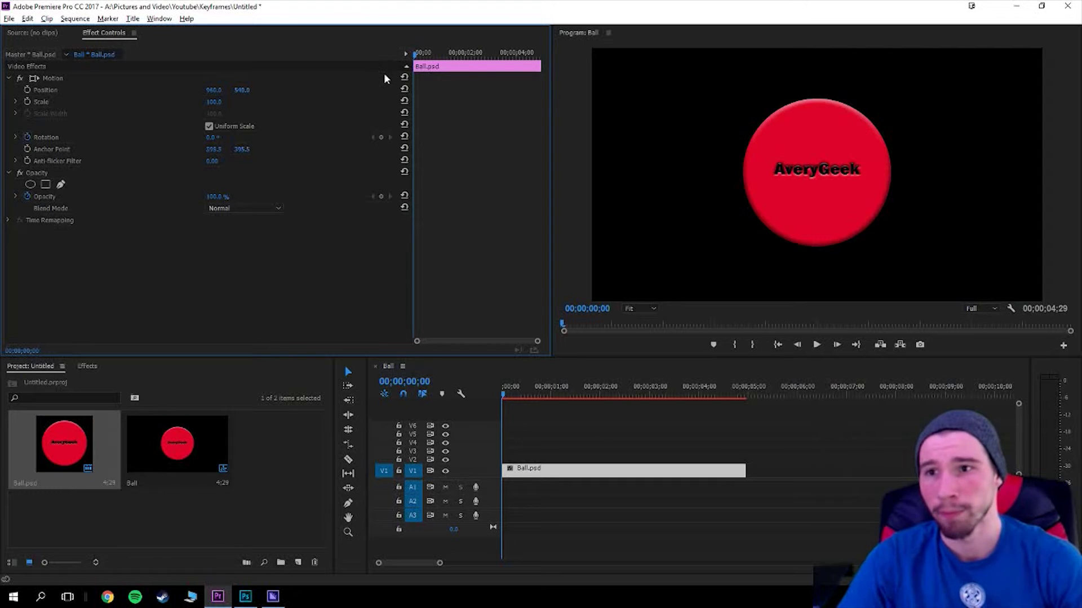
# Set the ball's scale to 60 and horizontal position to about 199, and start keyframing position and scale at the beginning
pyautogui.moveTo(214, 90); pyautogui.dragTo(157, 91)
pyautogui.click(215, 101)
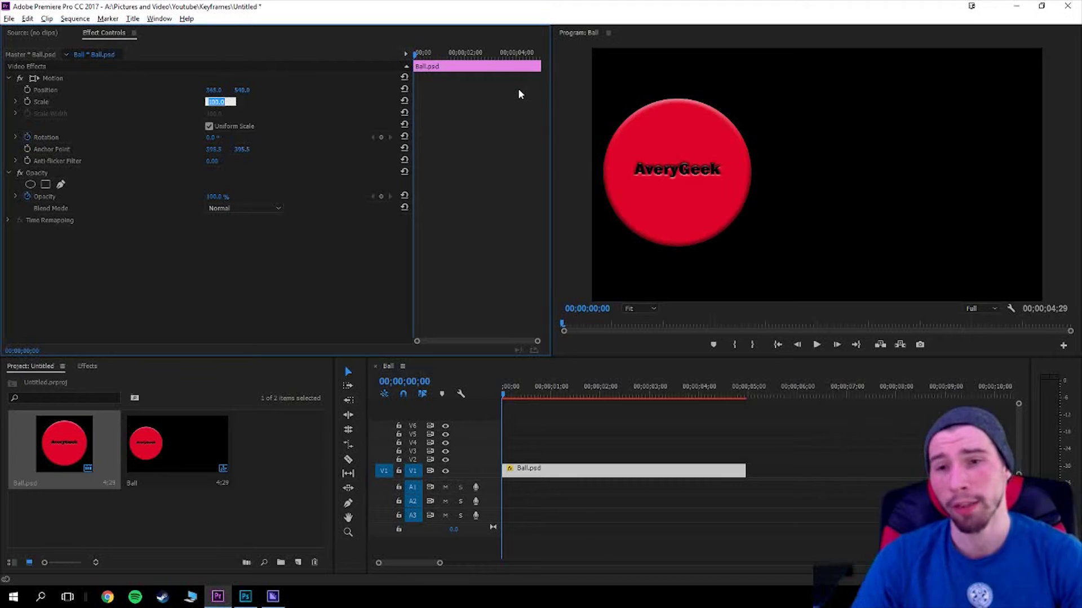
pyautogui.write('60')
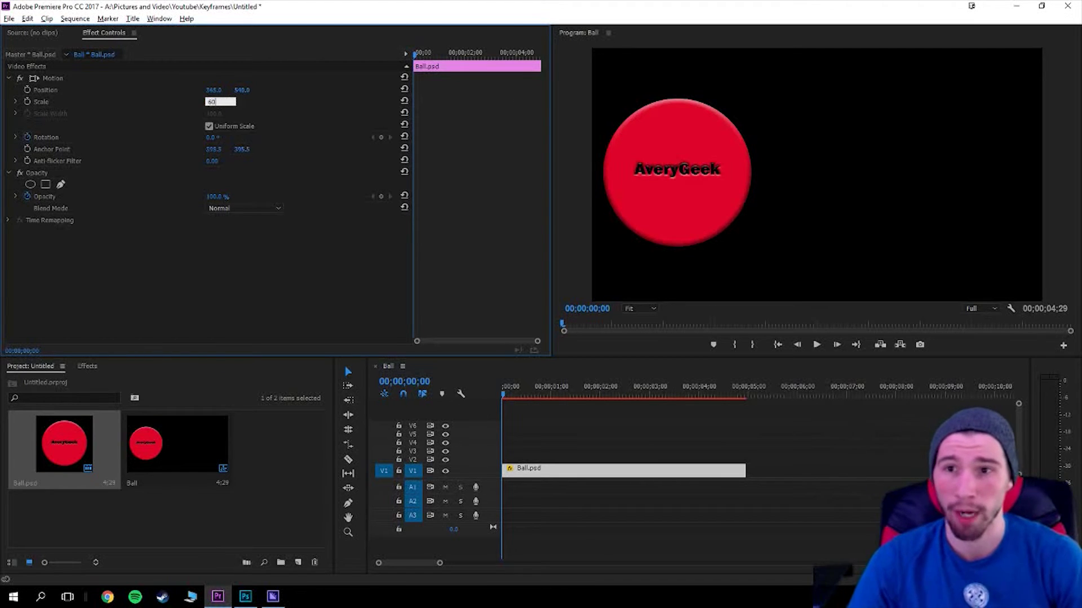
pyautogui.press('Return')
pyautogui.moveTo(228, 90)
pyautogui.mouseDown()
pyautogui.moveTo(163, 90)
pyautogui.moveTo(227, 92)
pyautogui.mouseUp()
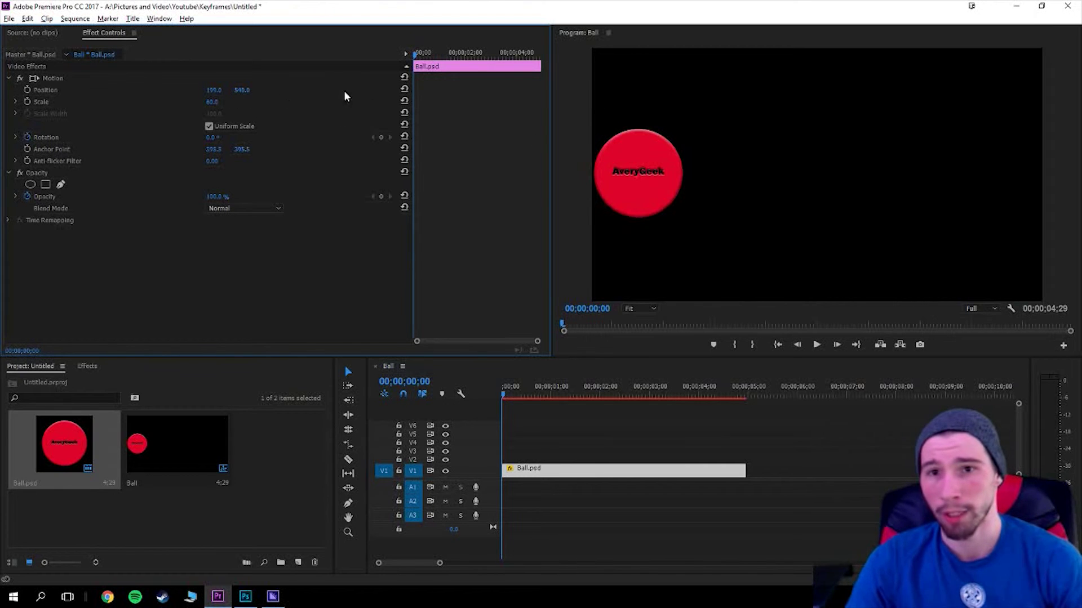
pyautogui.click(27, 90)
pyautogui.click(27, 101)
# At 00;00;04;00, keyframe the horizontal position at about 1542 and the scale at 100
pyautogui.moveTo(417, 54); pyautogui.dragTo(516, 67)
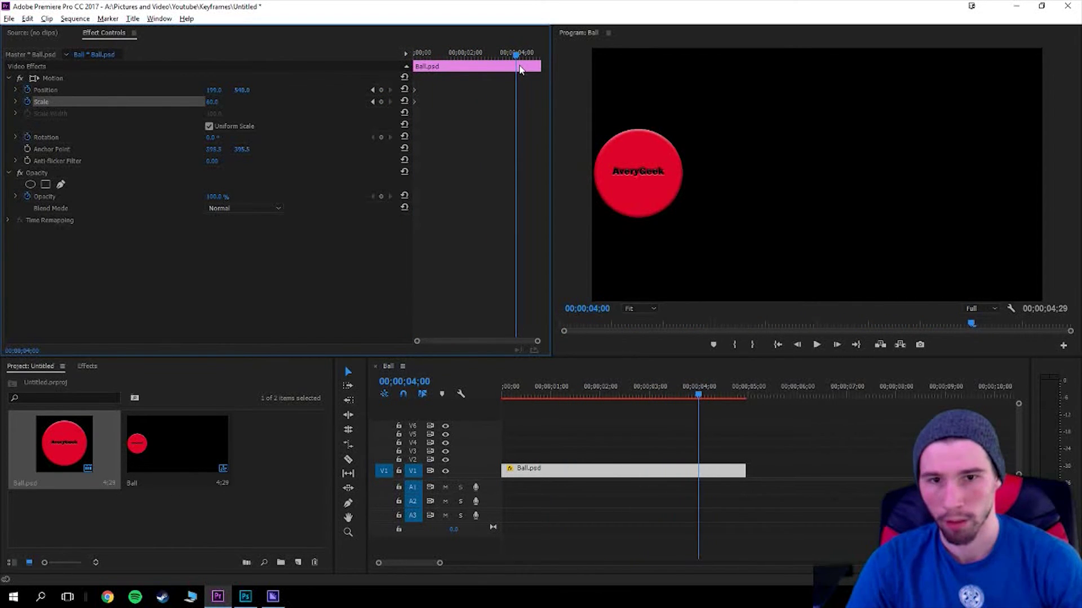
pyautogui.moveTo(215, 93); pyautogui.dragTo(481, 93)
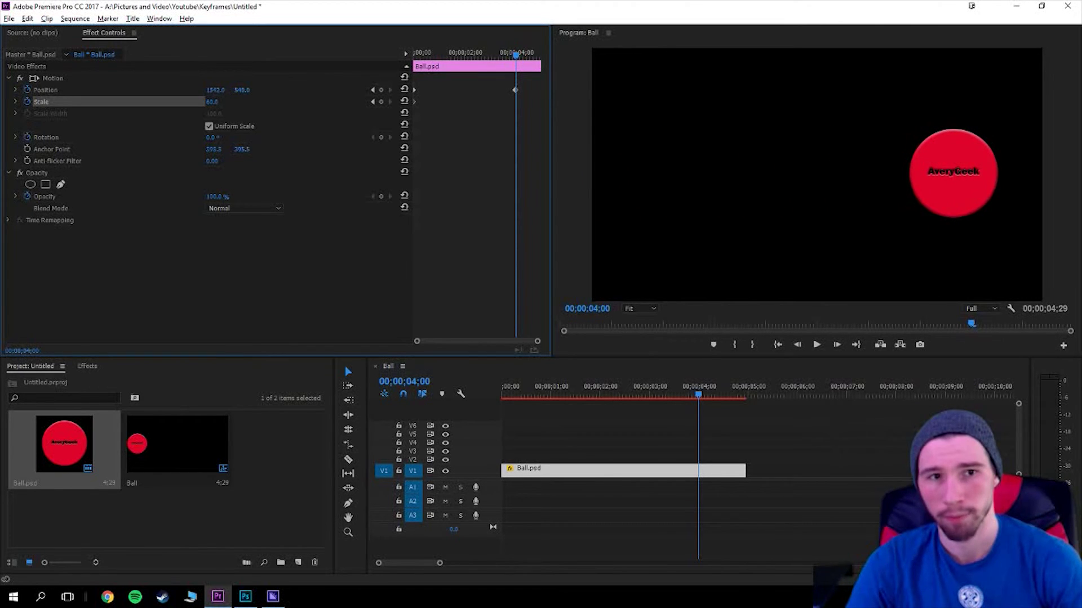
pyautogui.click(212, 102)
pyautogui.write('100')
pyautogui.press('Return')
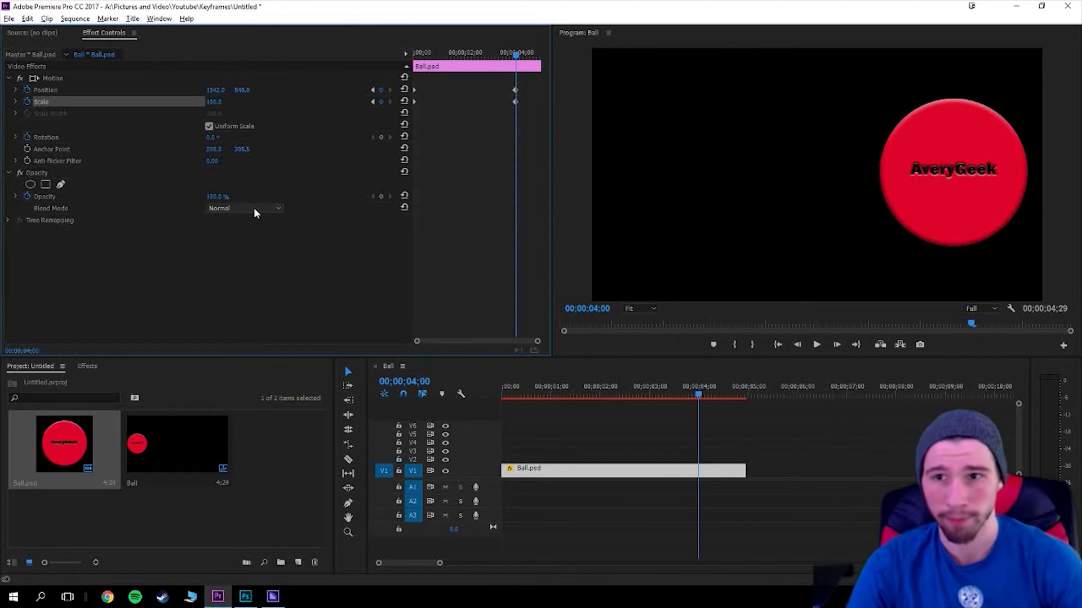
# Keyframe the rotation at 1x0.0° at 00;00;04;00 and 0° at the start, and play back the combined animation
pyautogui.click(212, 140)
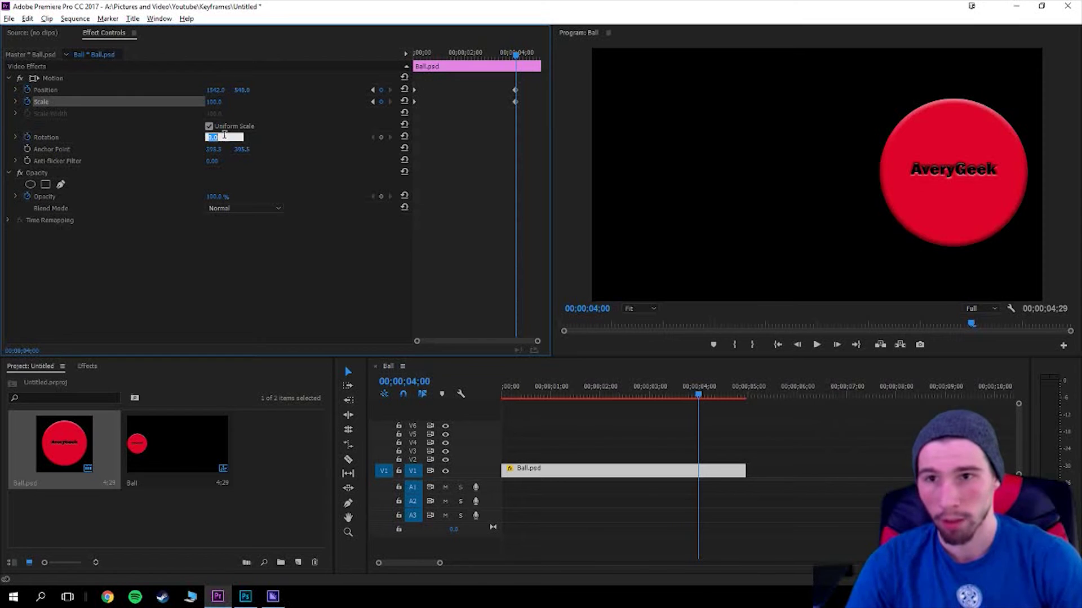
pyautogui.press('Tab')
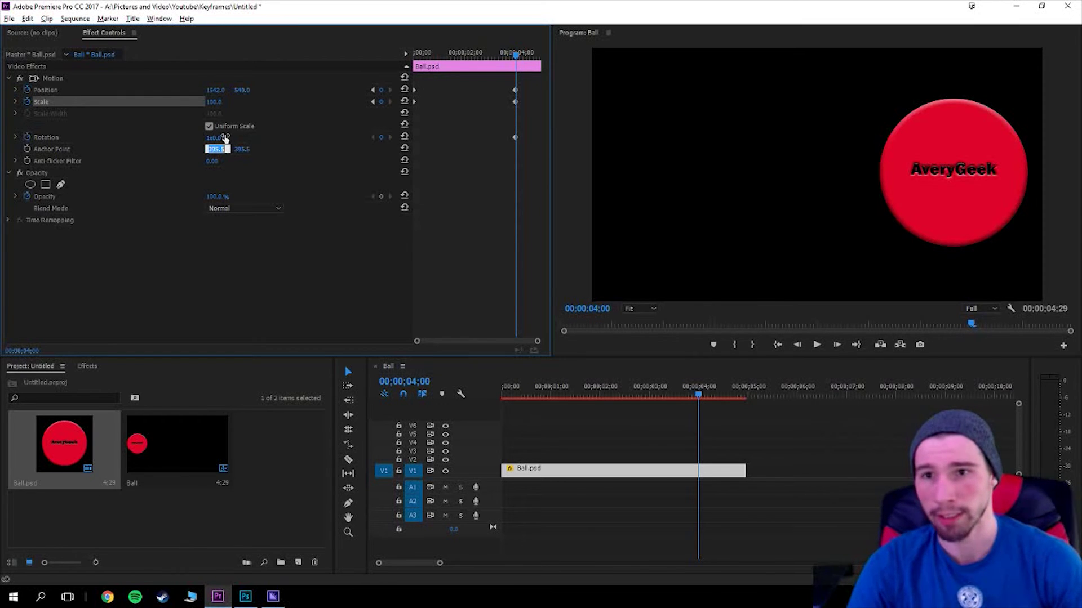
pyautogui.moveTo(516, 54); pyautogui.dragTo(402, 71)
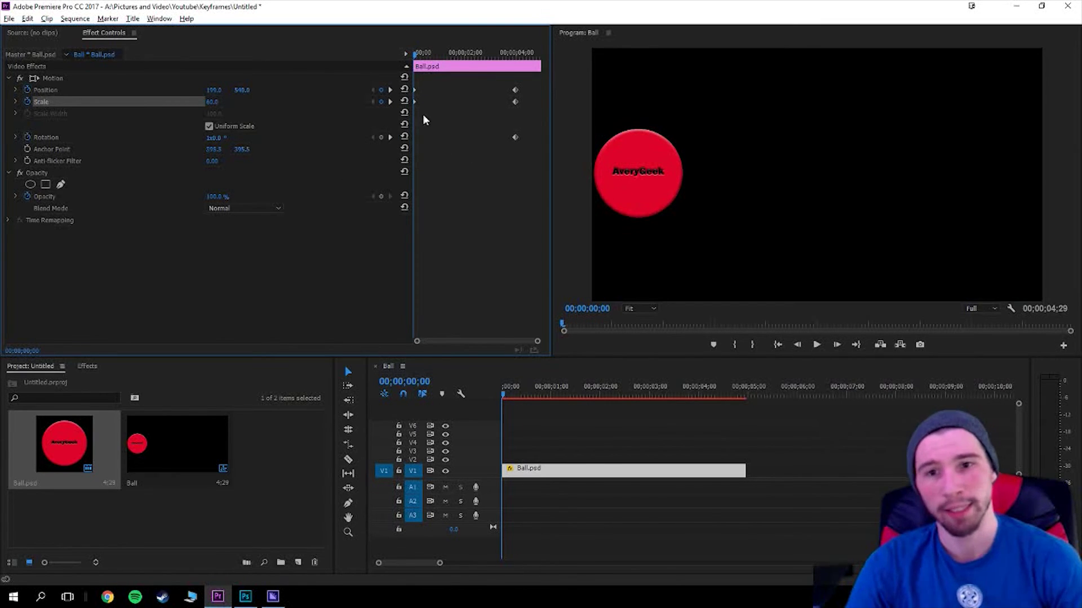
pyautogui.moveTo(420, 54); pyautogui.dragTo(409, 112)
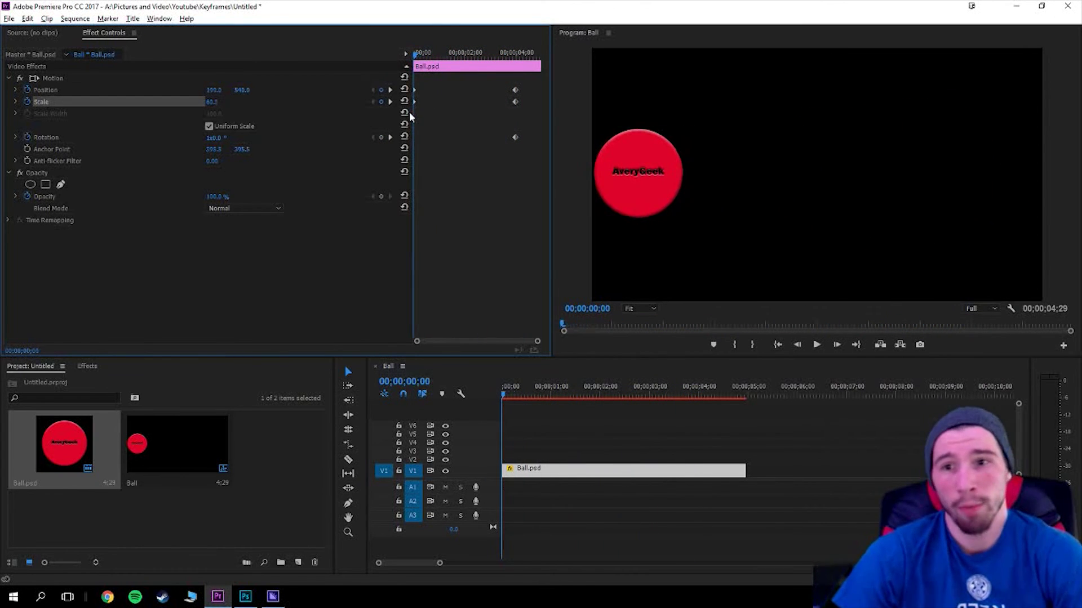
pyautogui.click(224, 135)
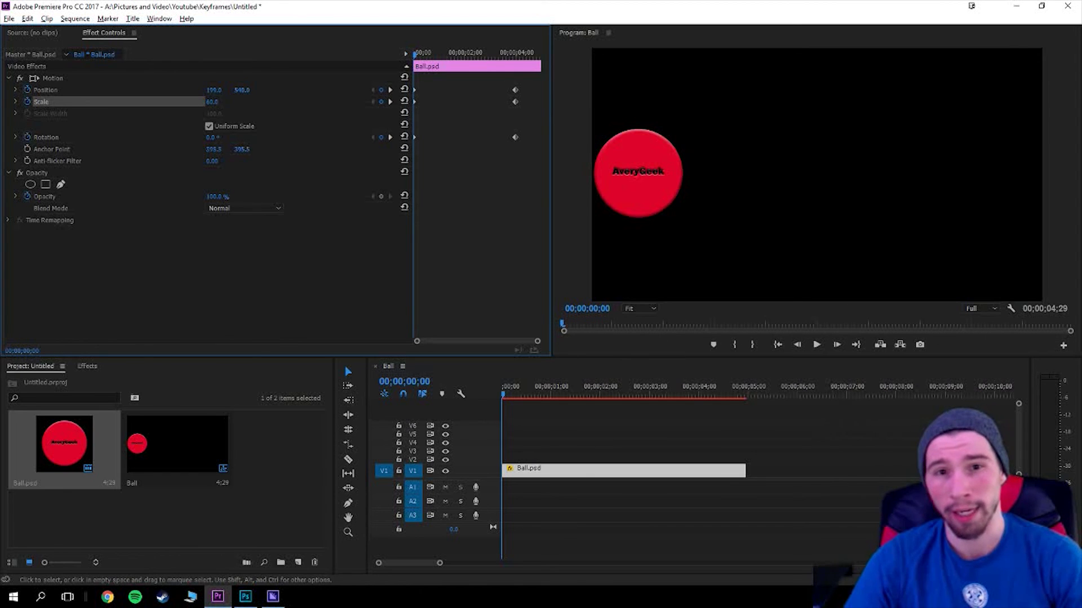
pyautogui.press('space')
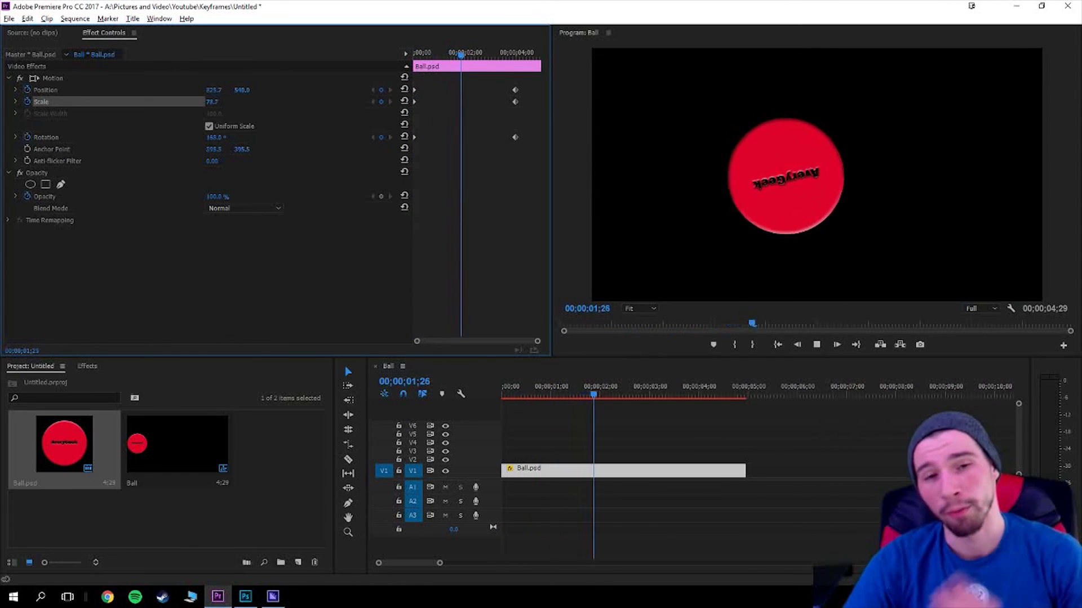